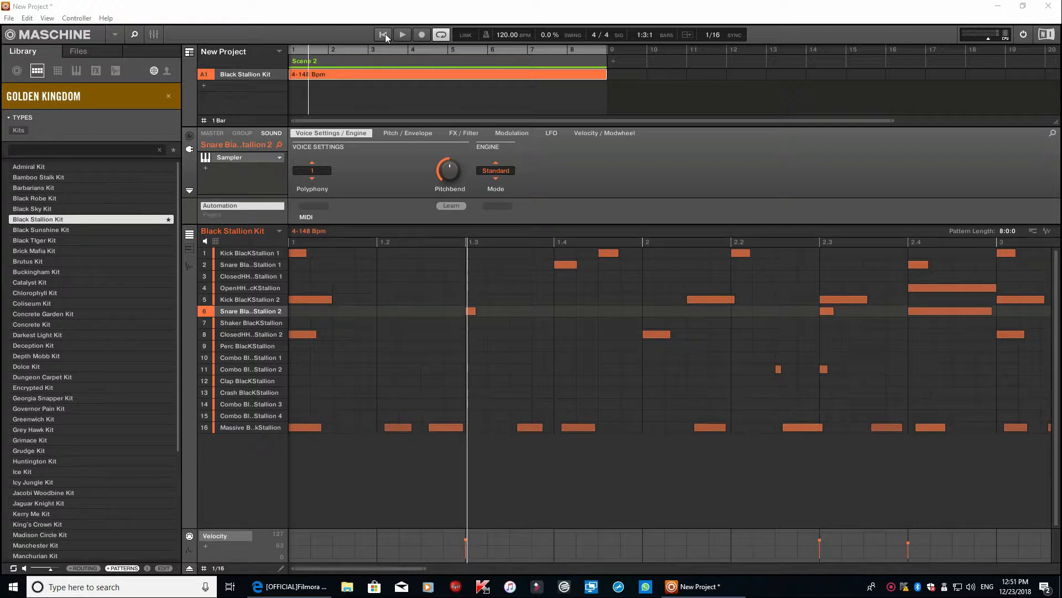
Play the Black Stallion Kit pattern from its beginning and stop playback near the end of the scene.
{"action": "left_click", "coordinate": [385, 35]}
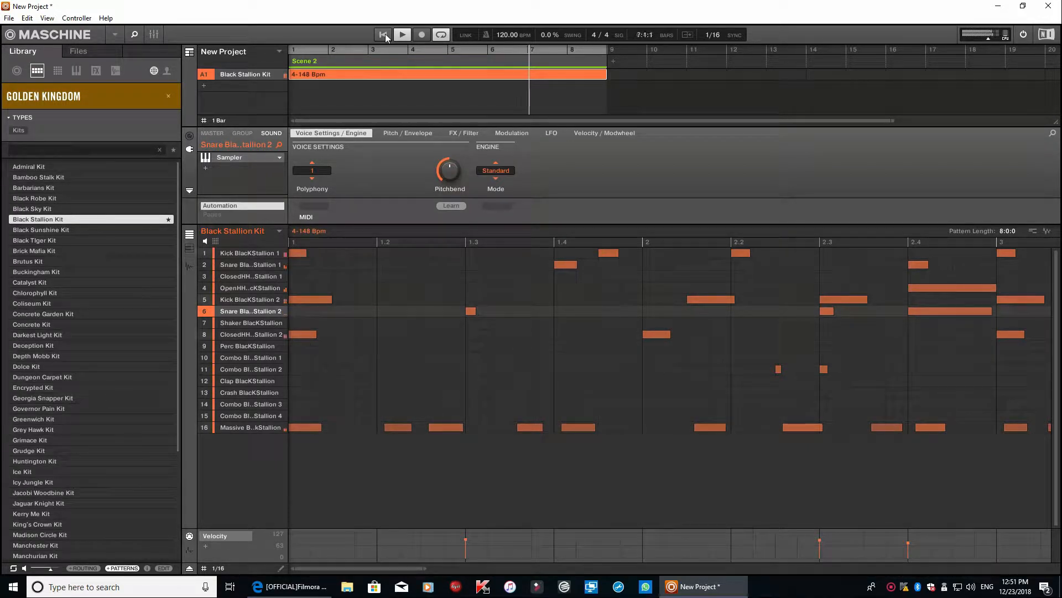
{"action": "key", "text": "space"}
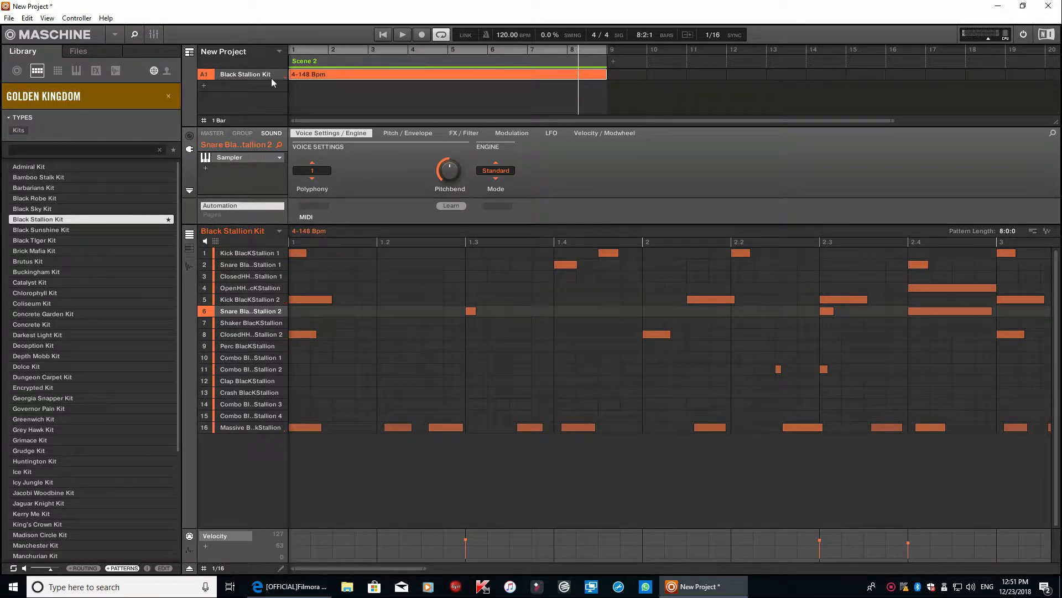
Add a new group below the Black Stallion Kit and name it "FX bus".
{"action": "left_click", "coordinate": [202, 87]}
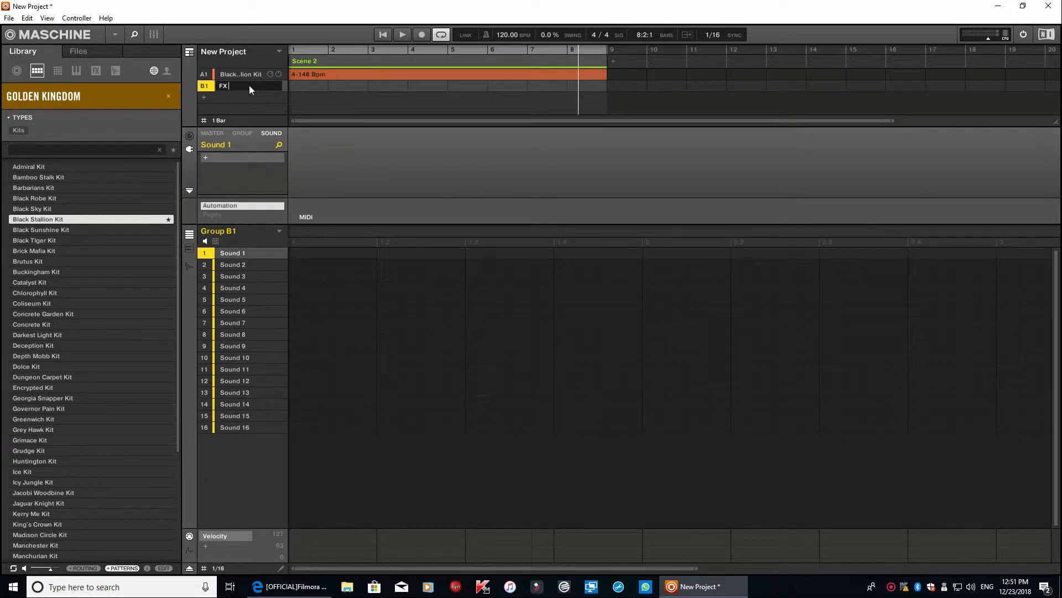
{"action": "type", "text": "us"}
{"action": "key", "text": "Return"}
Examine the Aux 1 send destinations of the Black Stallion Kit's second snare (sound 6) in the mixer.
{"action": "left_click", "coordinate": [234, 76]}
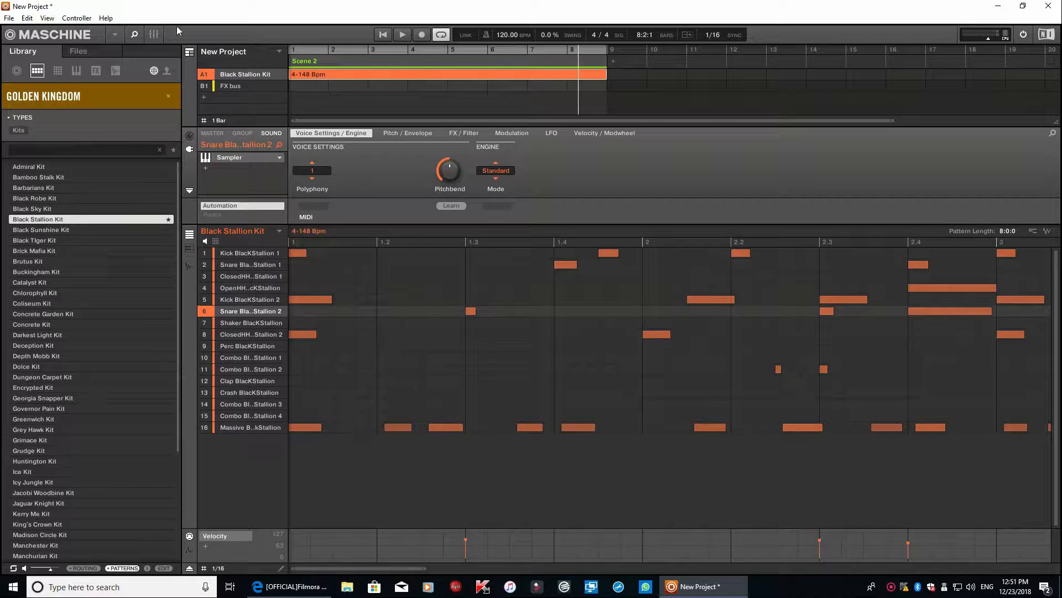
{"action": "left_click", "coordinate": [154, 35]}
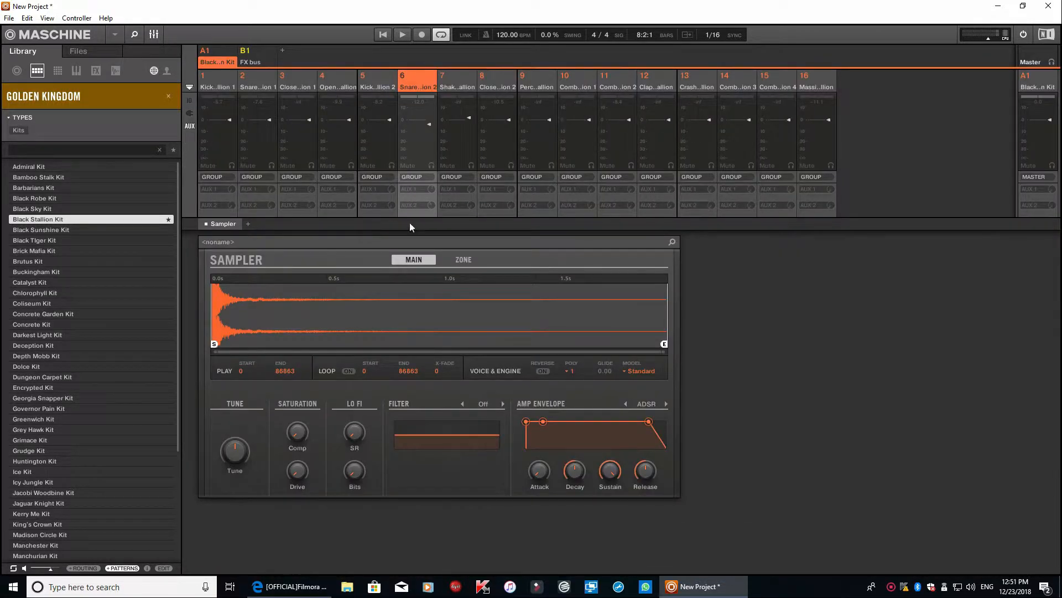
{"action": "left_click", "coordinate": [410, 189]}
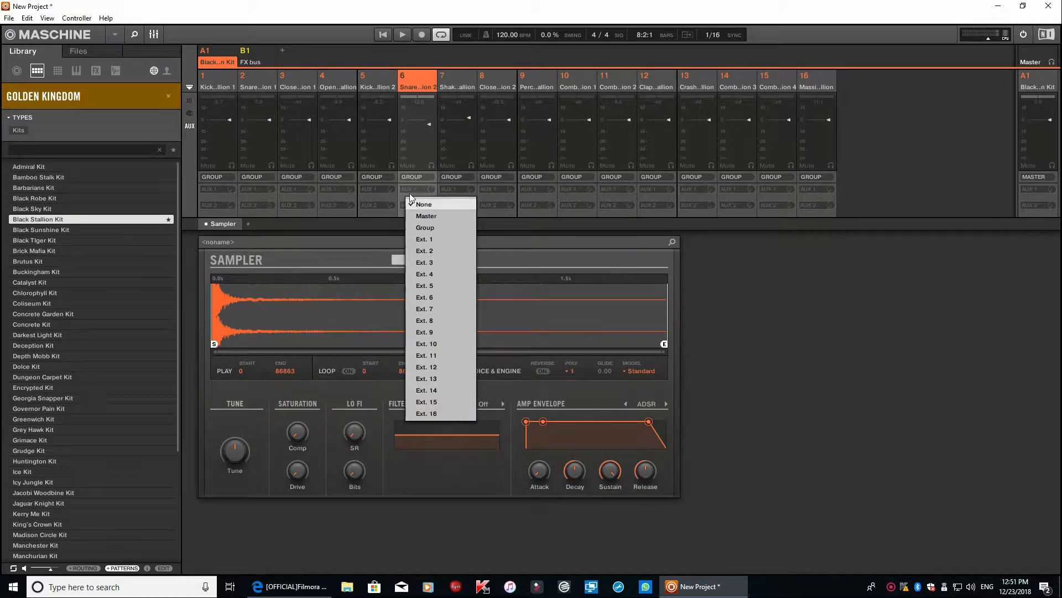
{"action": "left_click", "coordinate": [416, 83]}
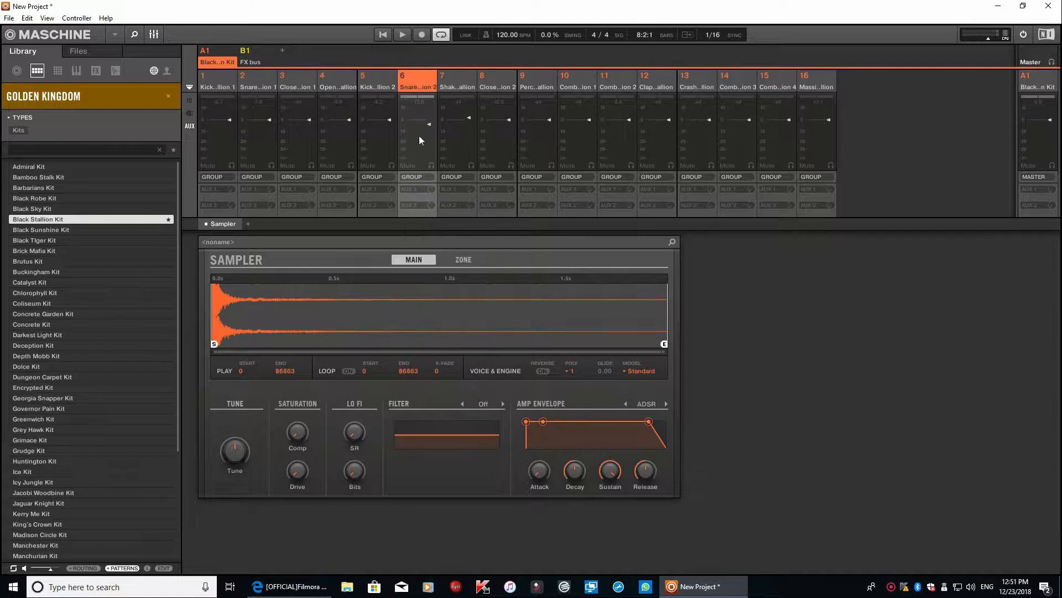
{"action": "left_click", "coordinate": [415, 189]}
{"action": "left_click", "coordinate": [398, 213]}
{"action": "left_click", "coordinate": [153, 35]}
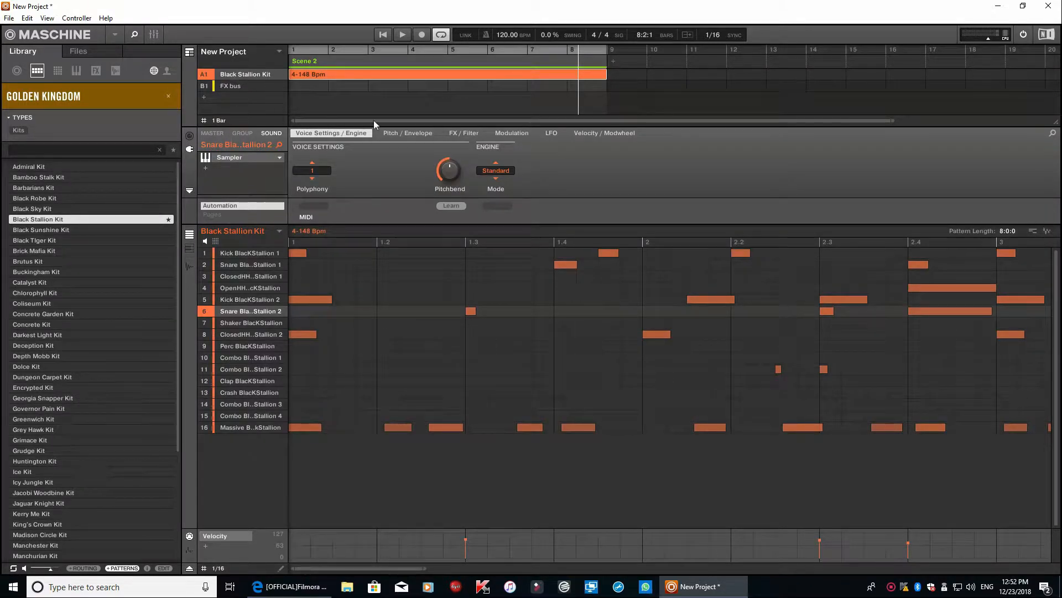
Reopen the mixer and hide and restore its channel faders and Aux send rows.
{"action": "left_click", "coordinate": [154, 35]}
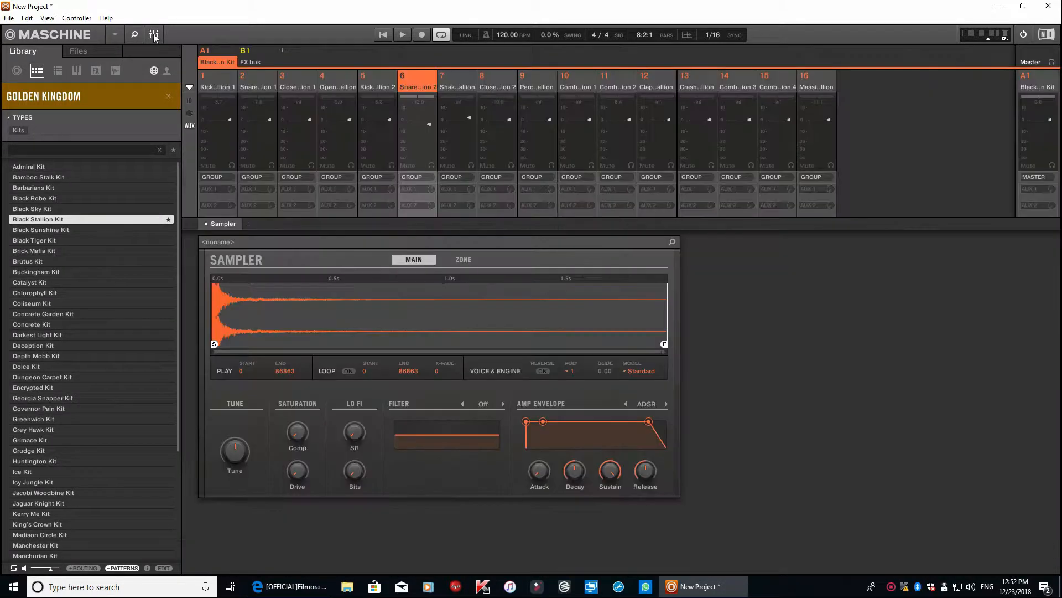
{"action": "left_click", "coordinate": [188, 127]}
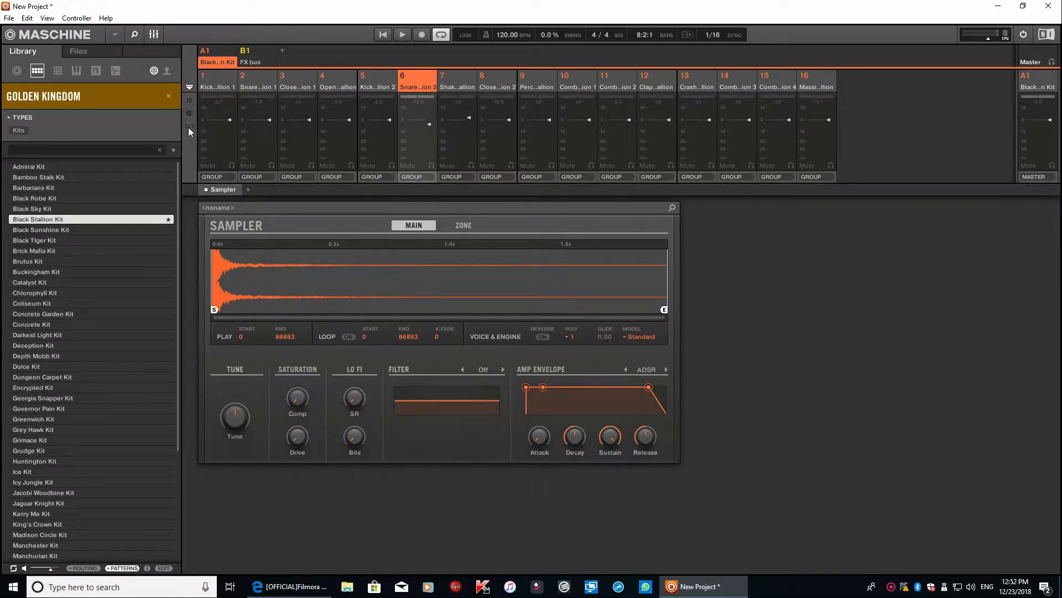
{"action": "left_click", "coordinate": [188, 99]}
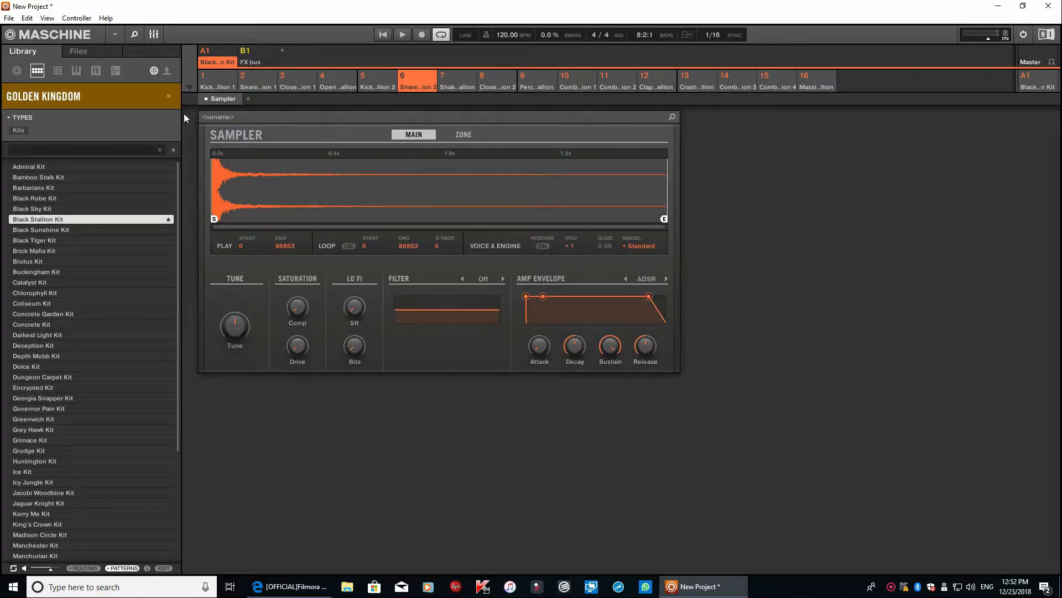
{"action": "left_click", "coordinate": [189, 88]}
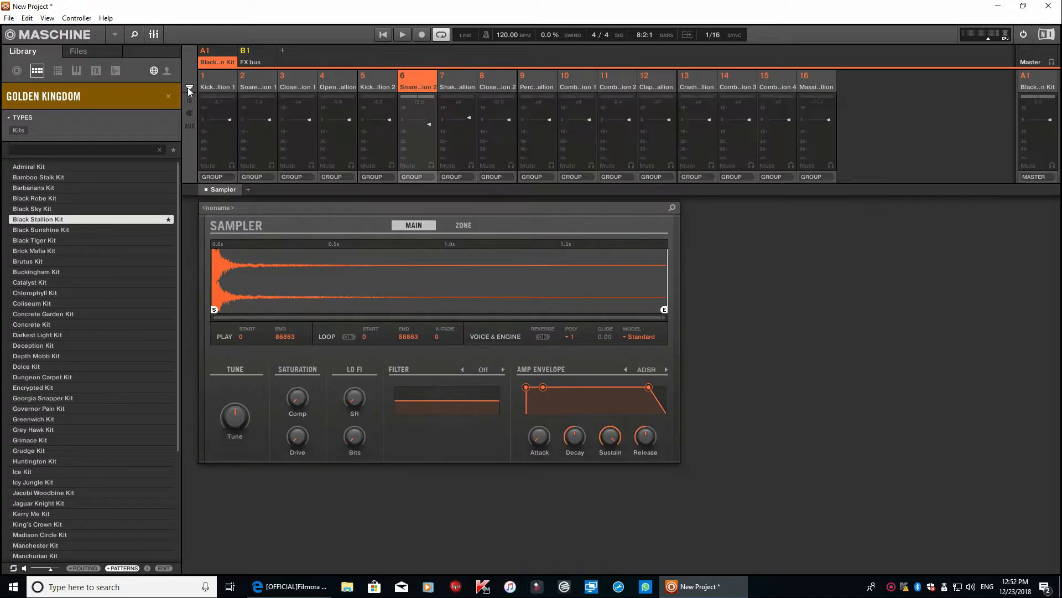
{"action": "left_click", "coordinate": [189, 126]}
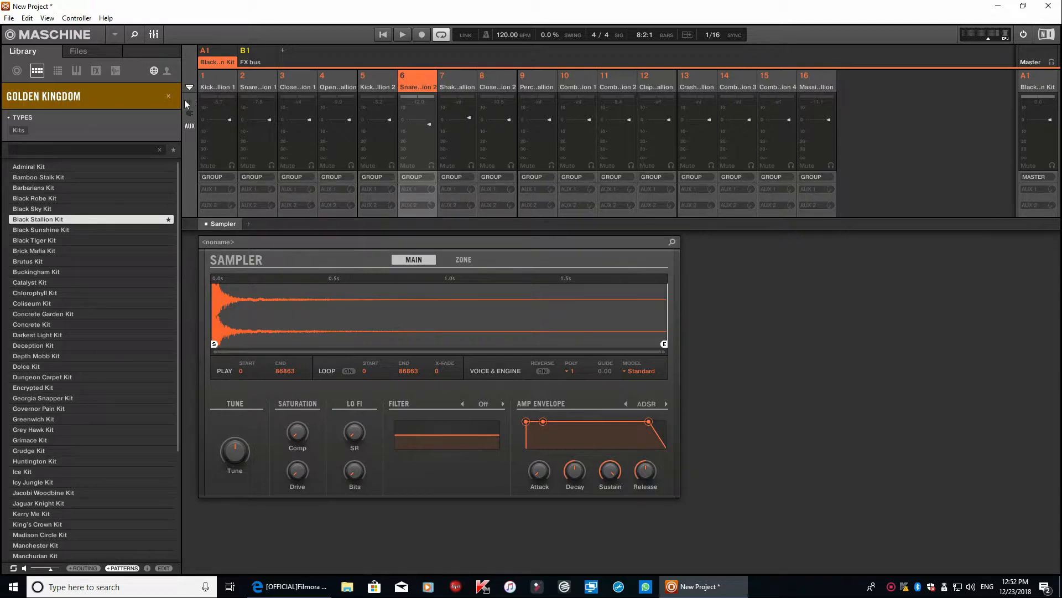
Review the Aux 1 send on the sound 6 snare channel and return to the arrangement view.
{"action": "left_click", "coordinate": [410, 189]}
{"action": "left_click", "coordinate": [411, 189]}
{"action": "left_click", "coordinate": [413, 188]}
{"action": "left_click", "coordinate": [413, 188]}
{"action": "left_click", "coordinate": [152, 34]}
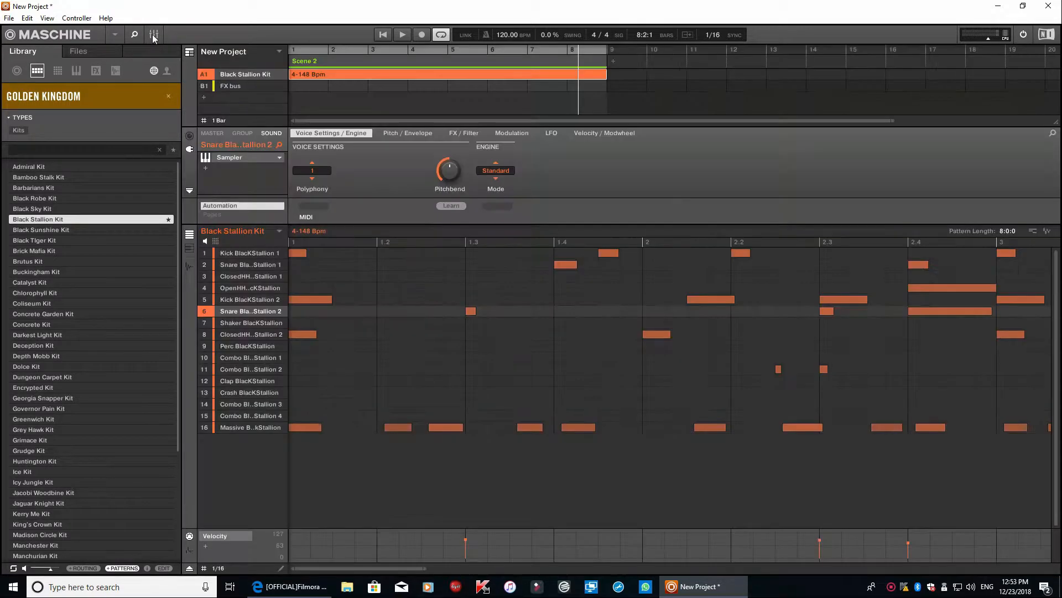
In the FX bus group, load the internal Reverb on Sound 1 and Beat Delay on Sound 2.
{"action": "left_click", "coordinate": [231, 85]}
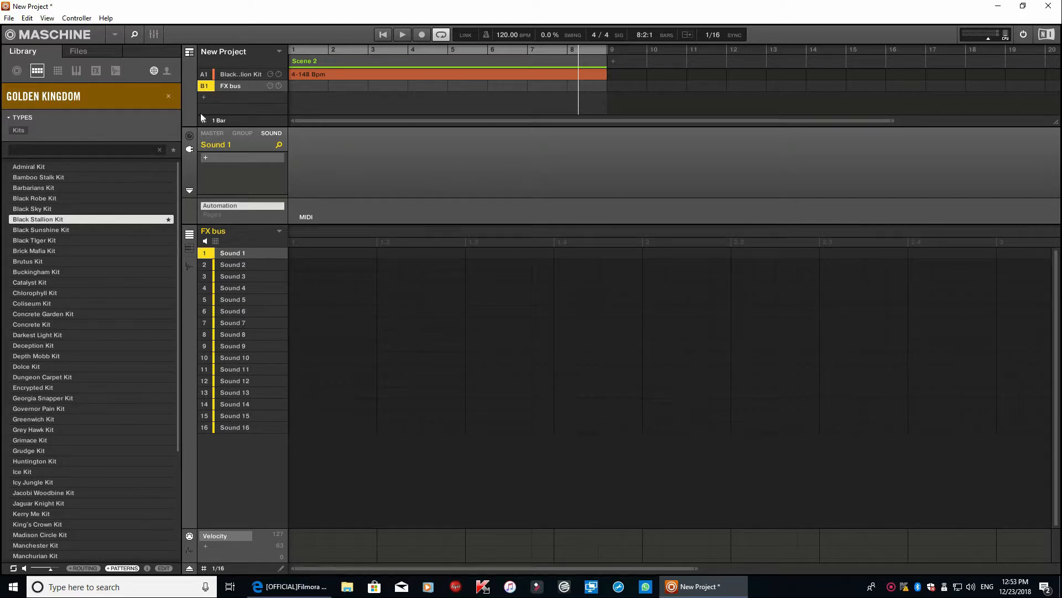
{"action": "left_click", "coordinate": [204, 158]}
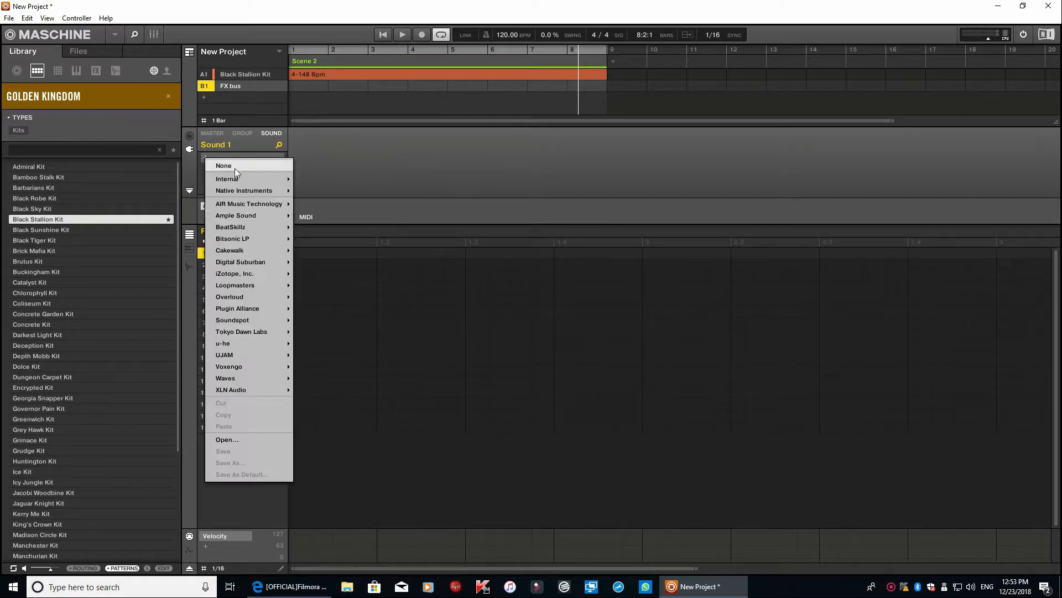
{"action": "mouse_move", "coordinate": [259, 180]}
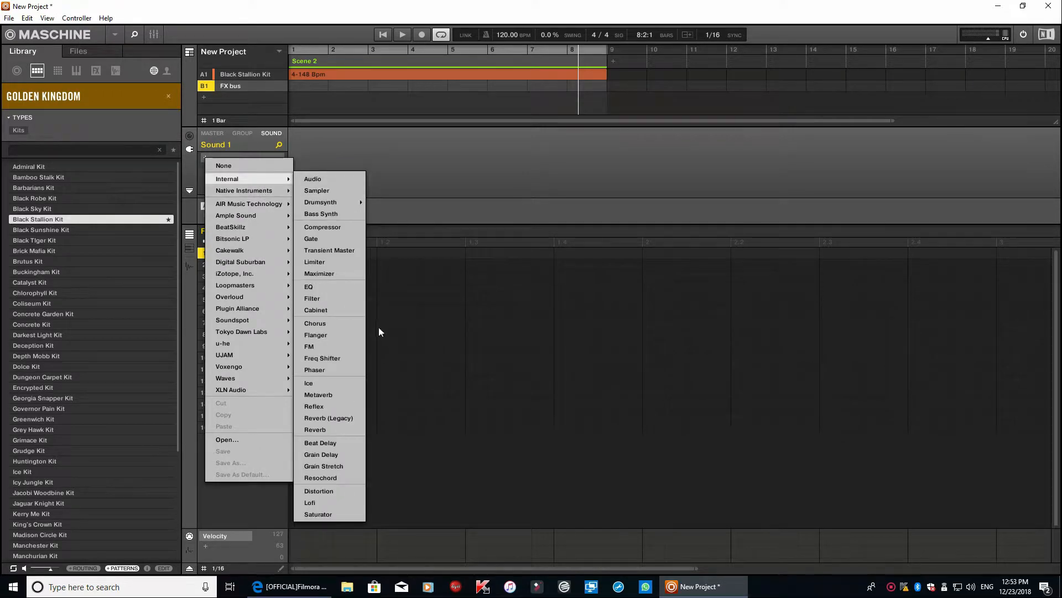
{"action": "left_click", "coordinate": [321, 432]}
{"action": "left_click", "coordinate": [227, 267]}
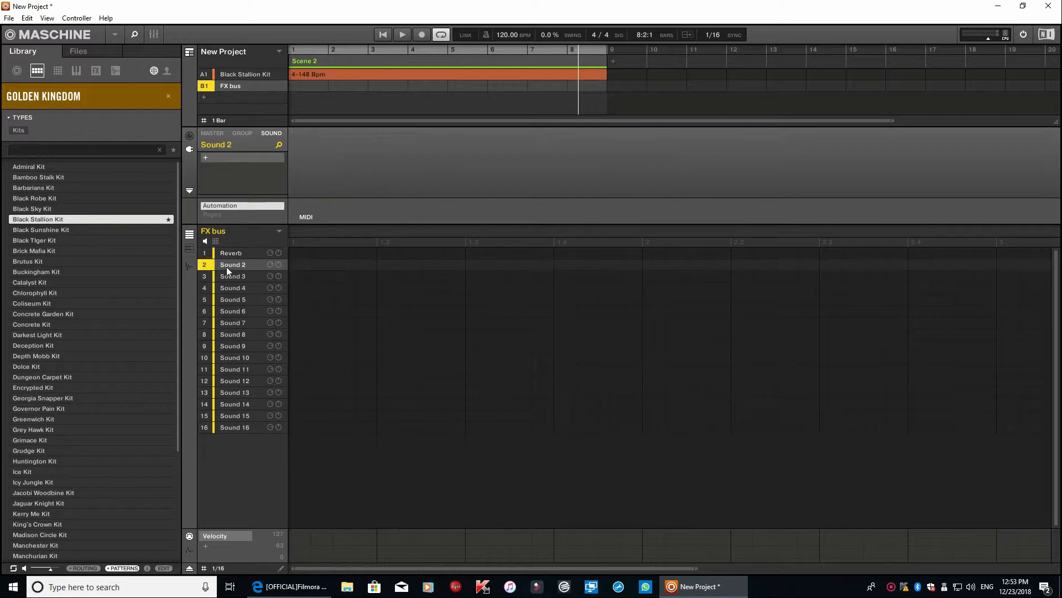
{"action": "left_click", "coordinate": [205, 159]}
{"action": "mouse_move", "coordinate": [239, 176]}
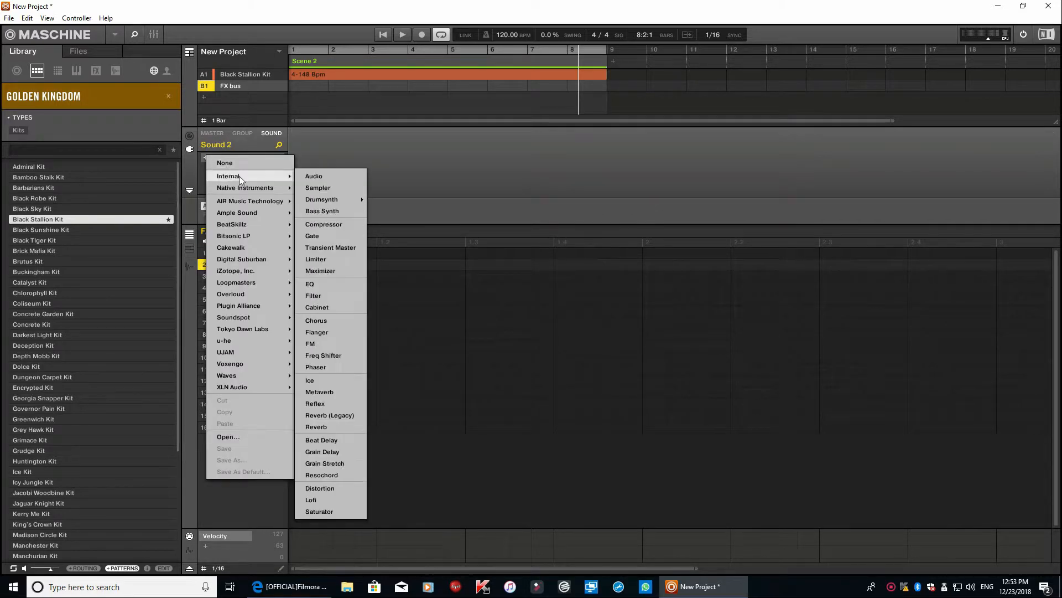
{"action": "left_click", "coordinate": [324, 441]}
Load the internal Flanger on Sound 3 and the Ice effect on Sound 4 of the FX bus group.
{"action": "left_click", "coordinate": [228, 276]}
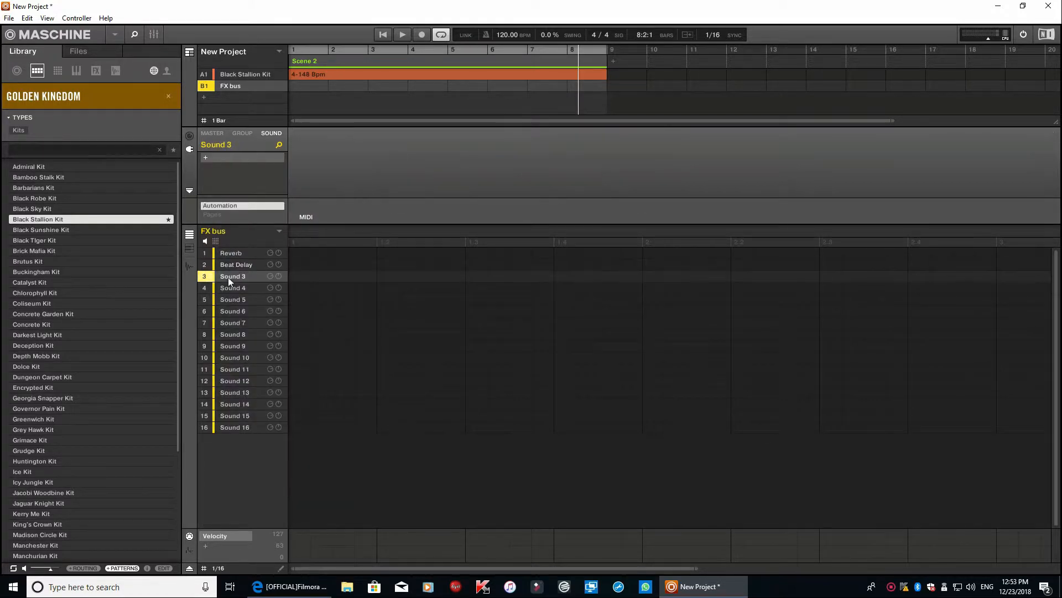
{"action": "left_click", "coordinate": [203, 158]}
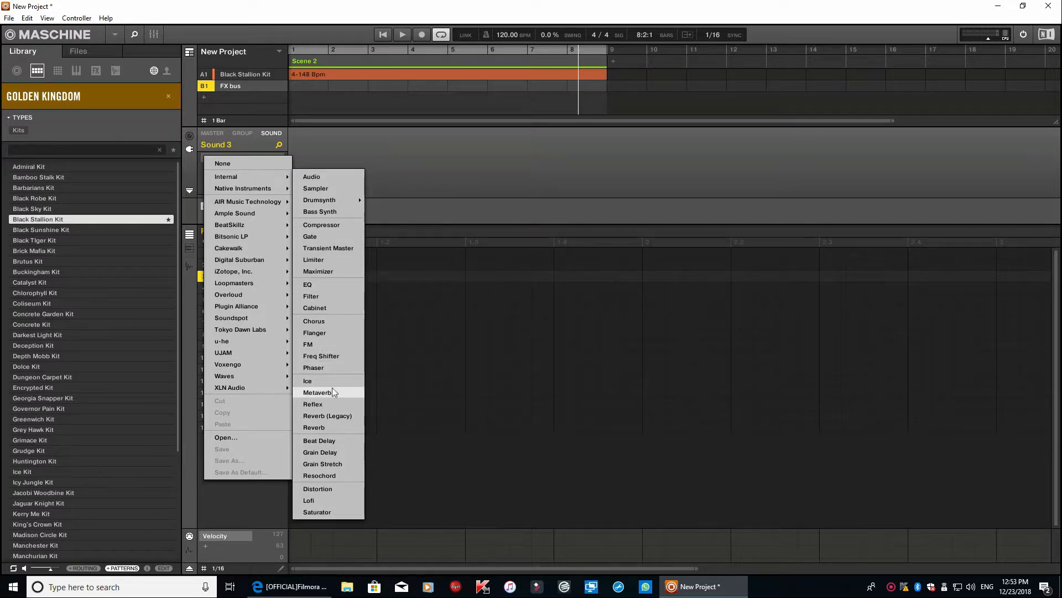
{"action": "left_click", "coordinate": [318, 334]}
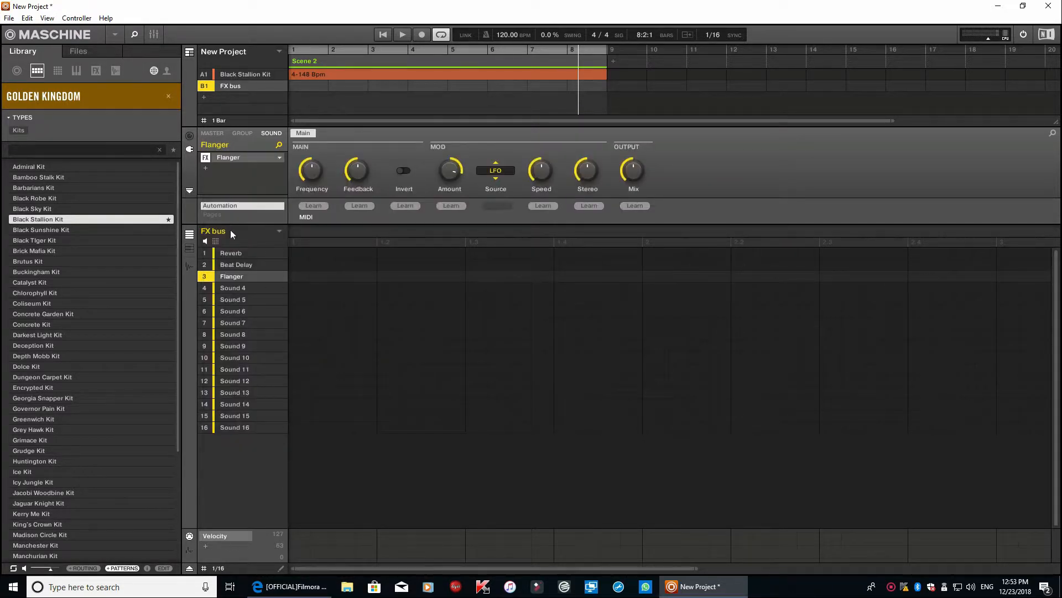
{"action": "left_click", "coordinate": [230, 288]}
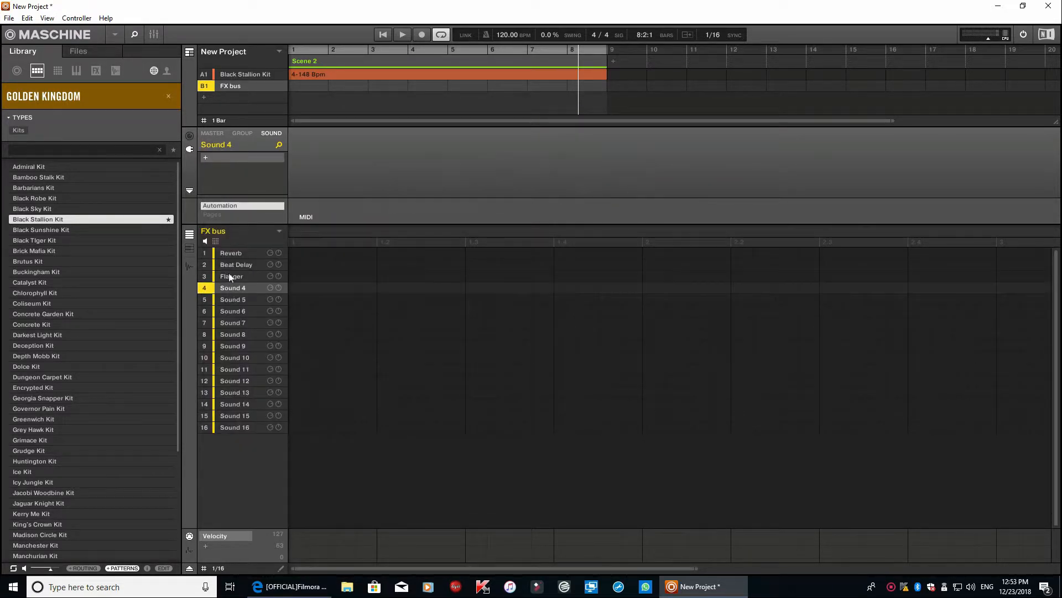
{"action": "left_click", "coordinate": [204, 158]}
{"action": "mouse_move", "coordinate": [244, 179]}
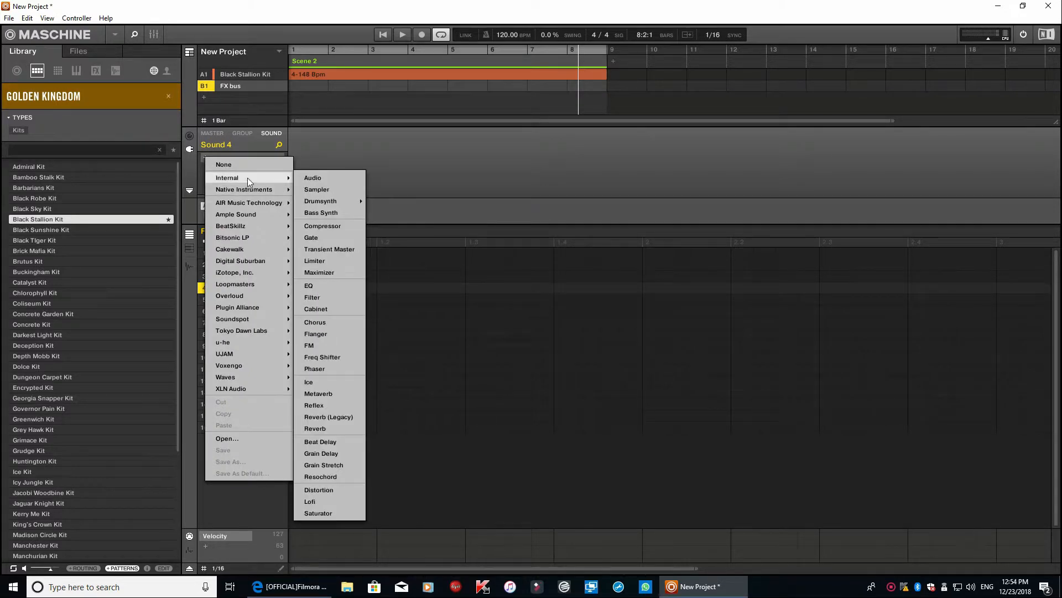
{"action": "left_click", "coordinate": [327, 383]}
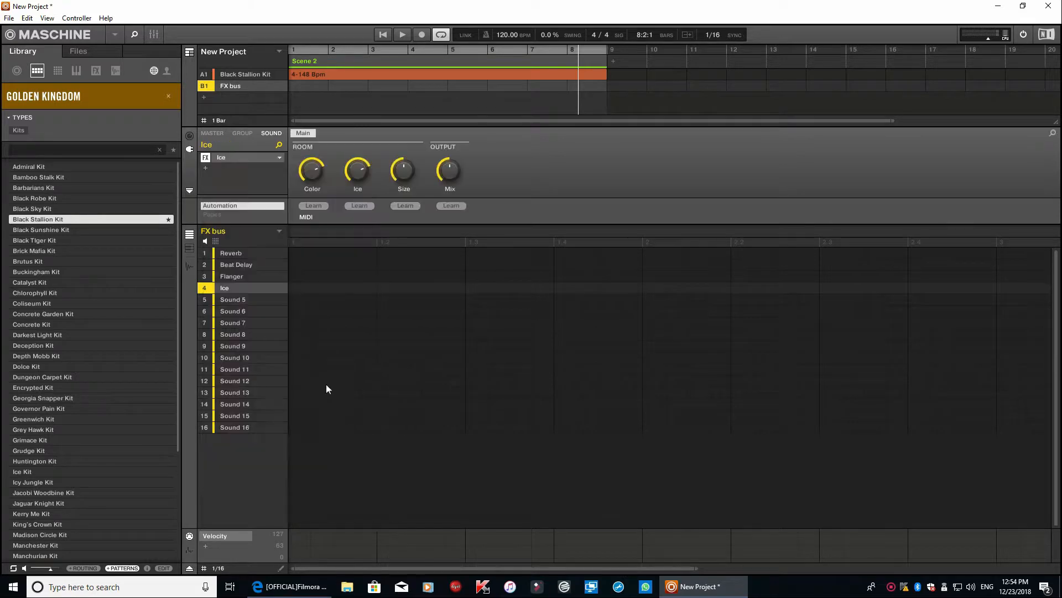
Load the internal Distortion on Sound 5 and Chorus on Sound 6 of the FX bus group.
{"action": "left_click", "coordinate": [240, 299]}
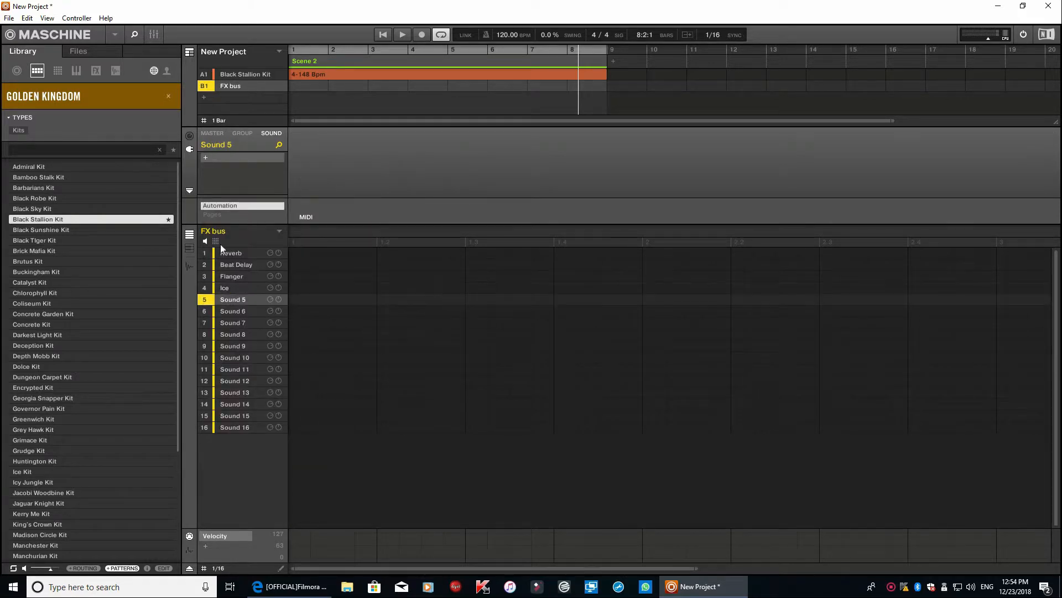
{"action": "left_click", "coordinate": [204, 157]}
{"action": "mouse_move", "coordinate": [250, 176]}
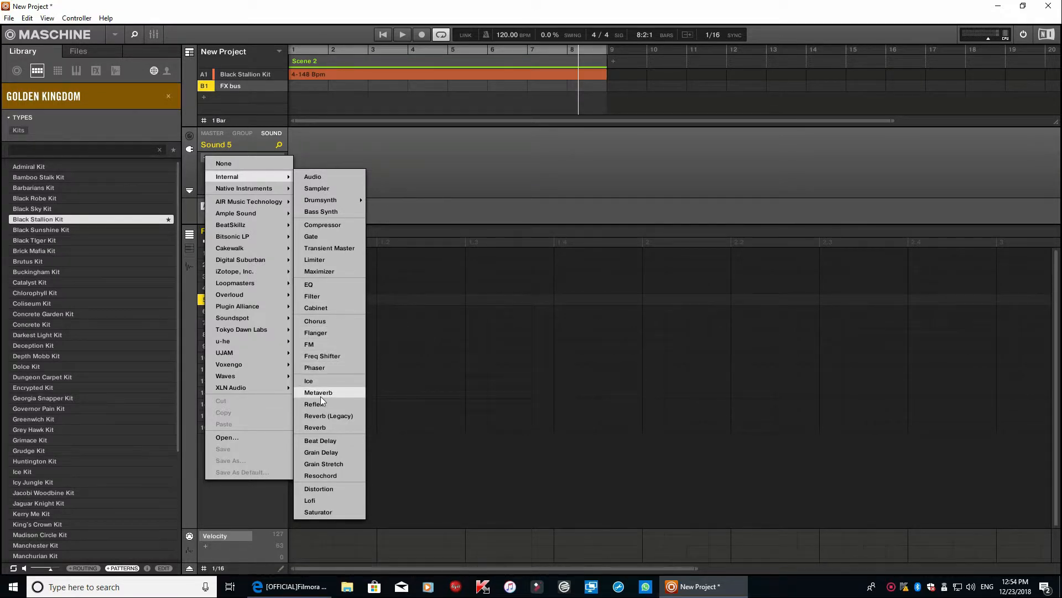
{"action": "left_click", "coordinate": [309, 489]}
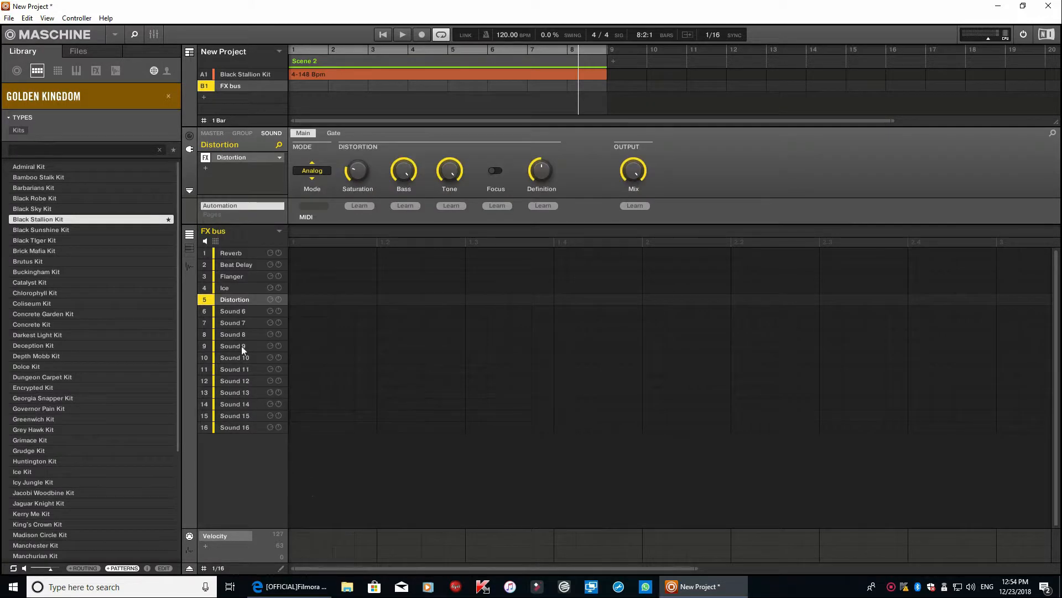
{"action": "left_click", "coordinate": [233, 314]}
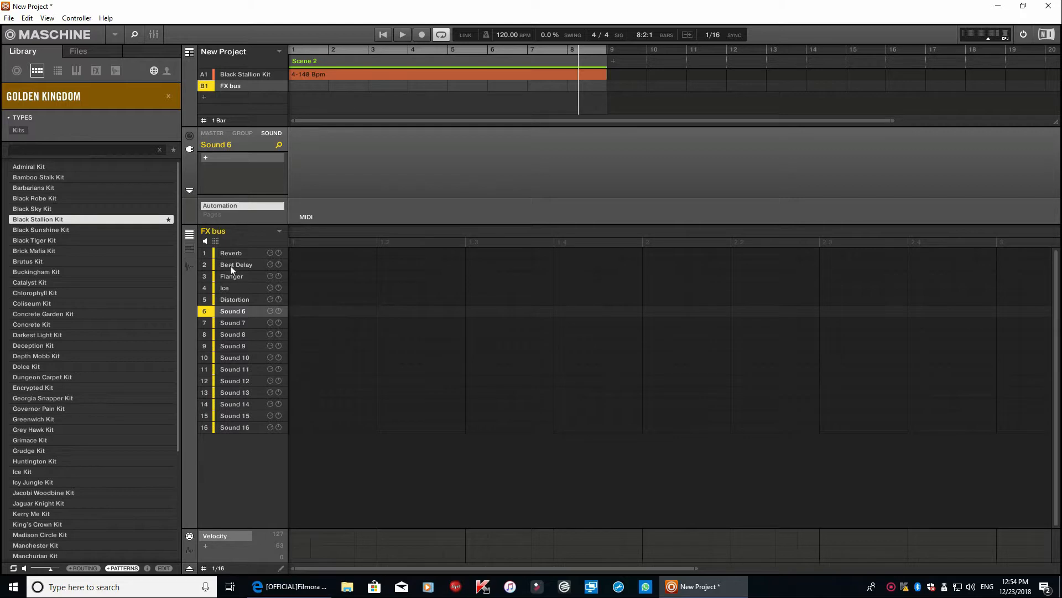
{"action": "left_click", "coordinate": [205, 158]}
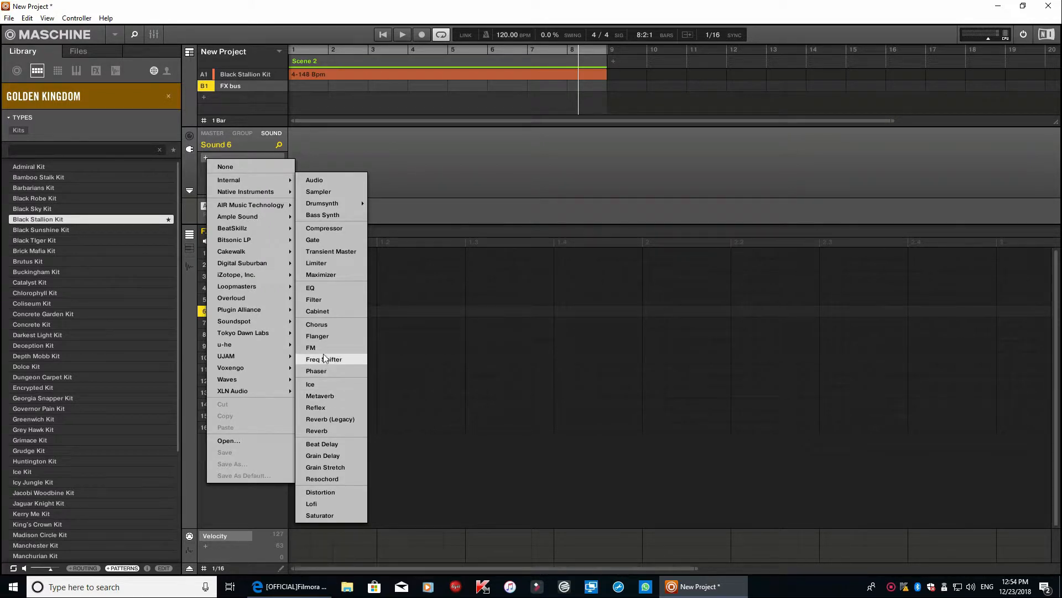
{"action": "left_click", "coordinate": [327, 324]}
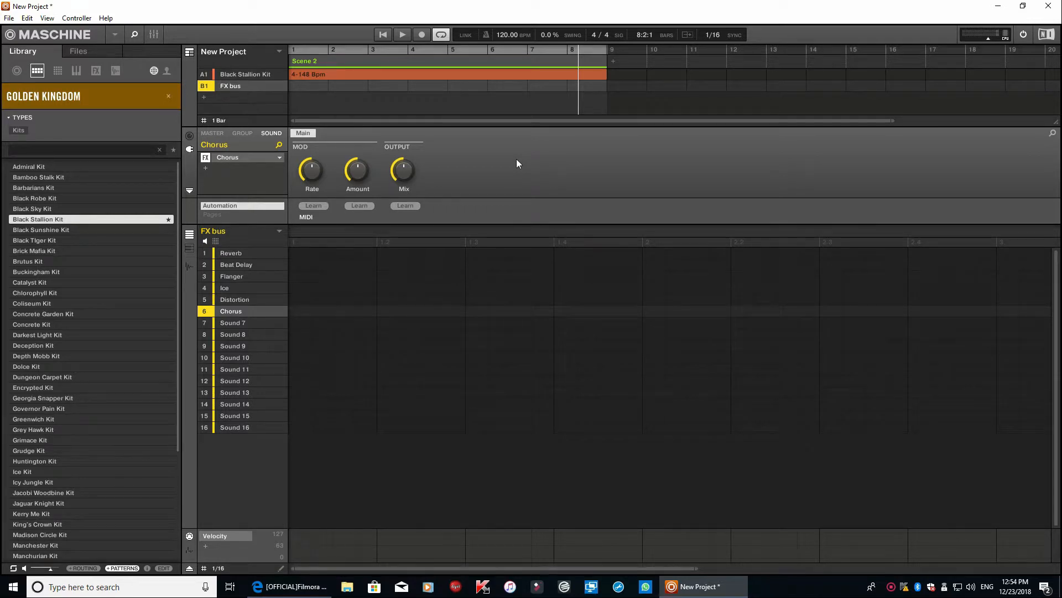
Look through the internal effects available for the Black Stallion Kit's second snare without inserting one.
{"action": "left_click", "coordinate": [225, 288]}
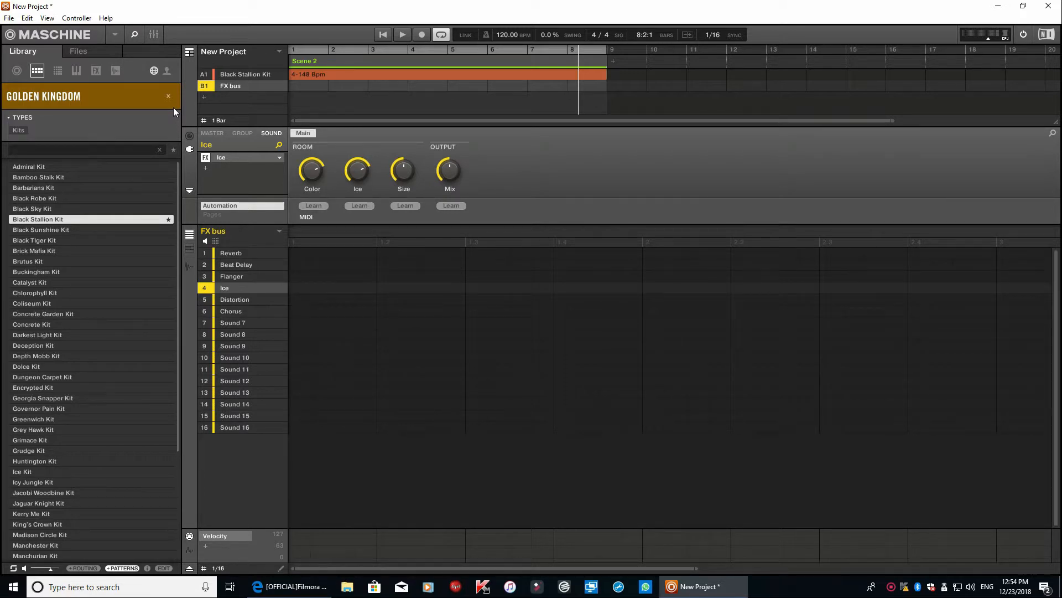
{"action": "left_click", "coordinate": [234, 75]}
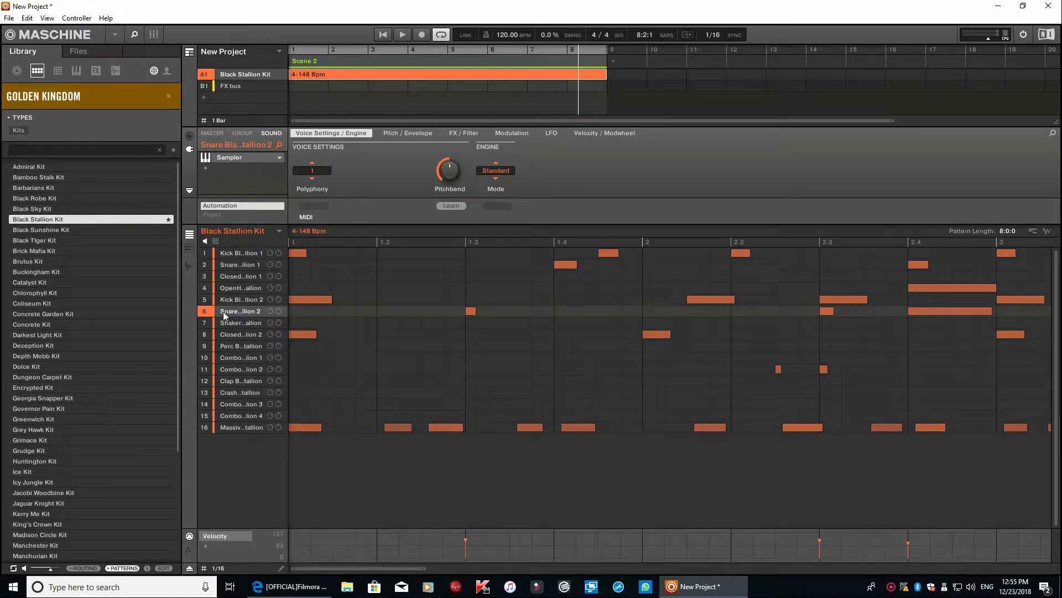
{"action": "left_click", "coordinate": [205, 170]}
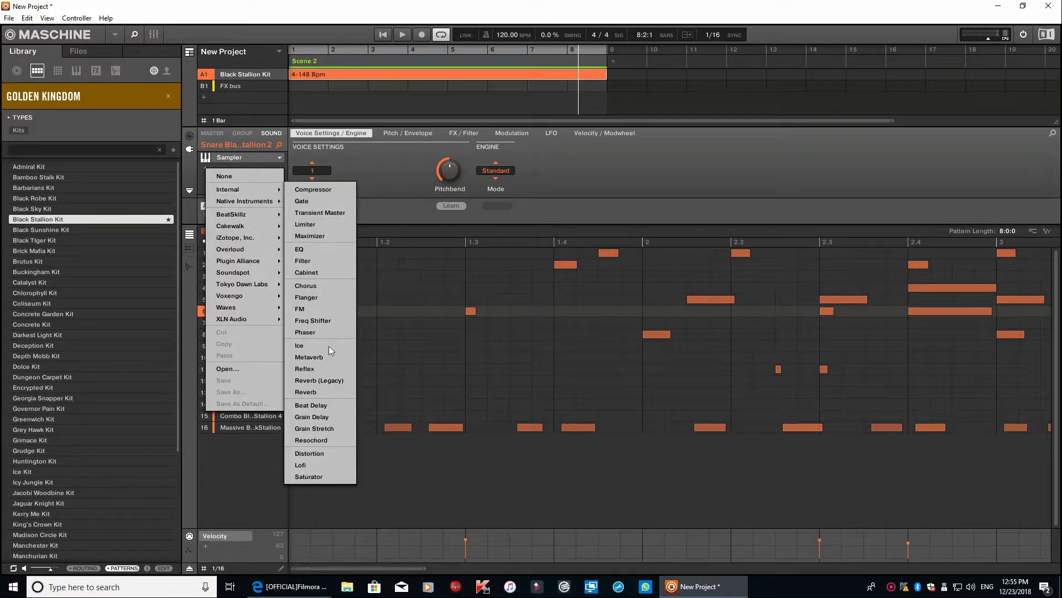
{"action": "left_click", "coordinate": [638, 171]}
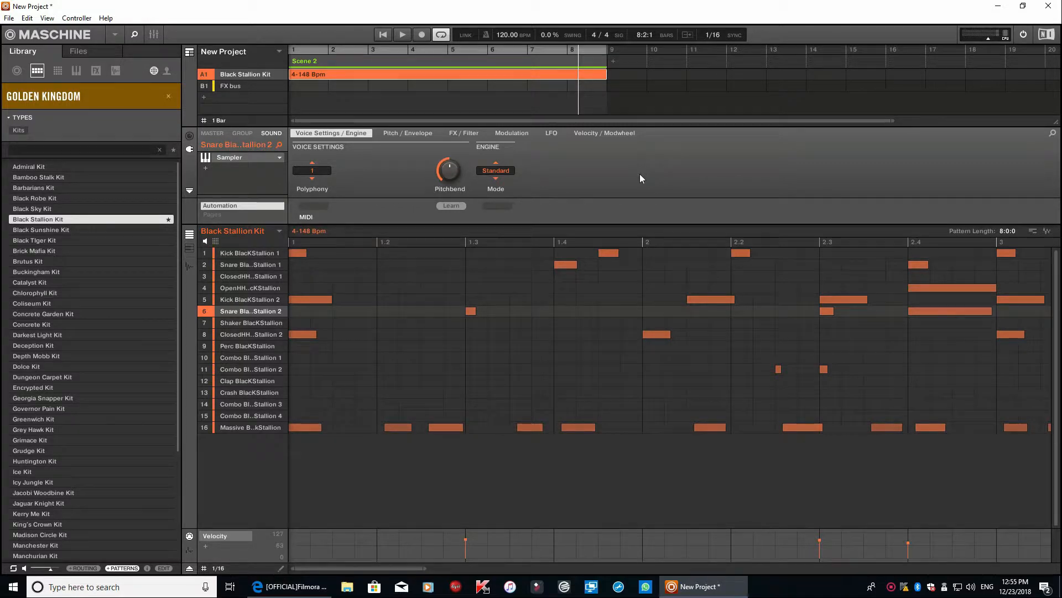
In the mixer, route Aux 1 of the Black Stallion Kit's second snare to the FX bus Reverb and audition the pattern.
{"action": "left_click", "coordinate": [231, 85]}
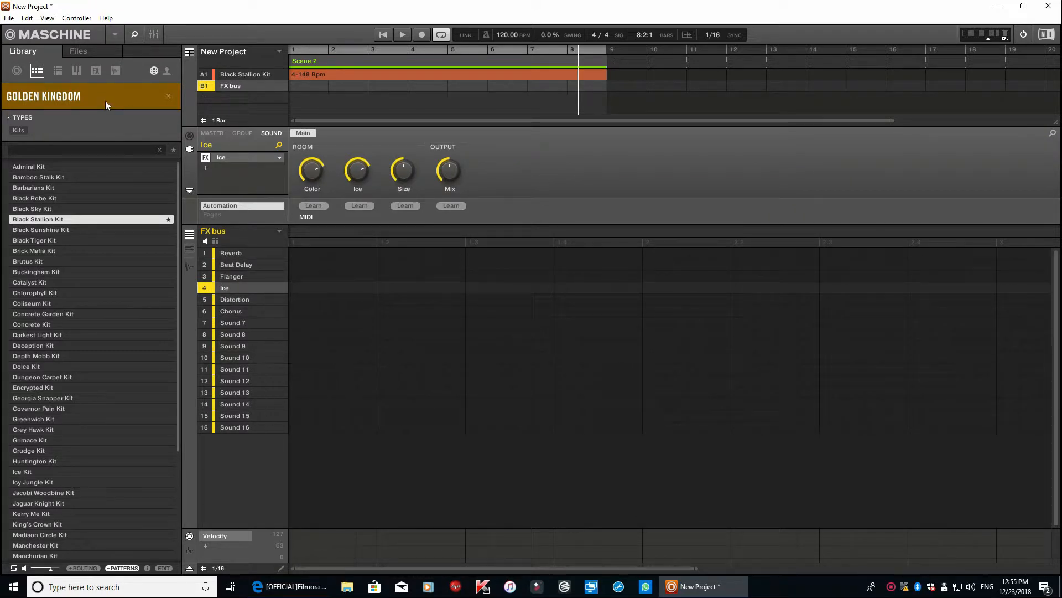
{"action": "left_click", "coordinate": [238, 75]}
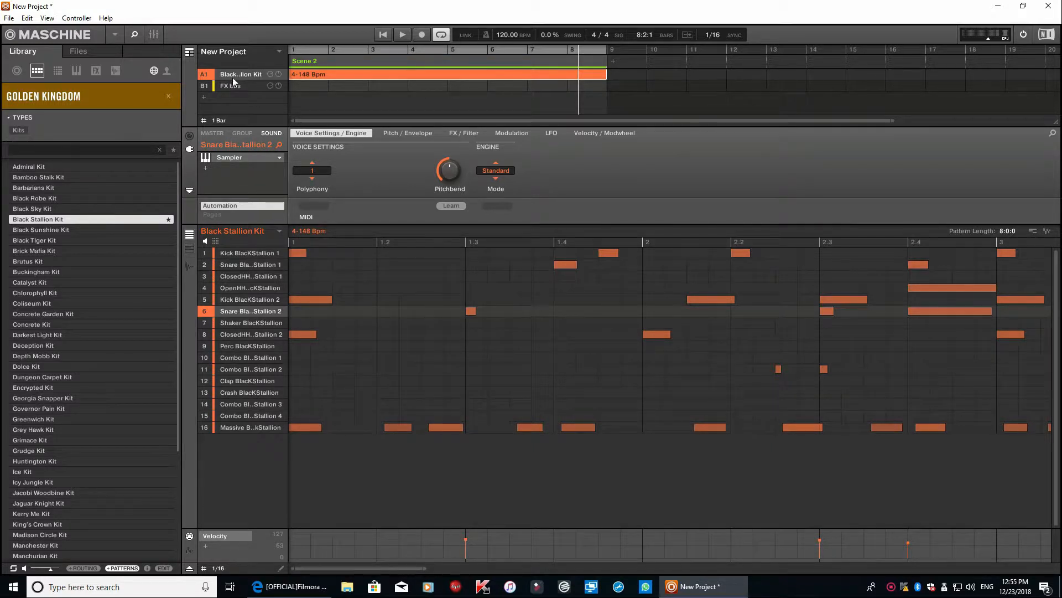
{"action": "left_click", "coordinate": [153, 35]}
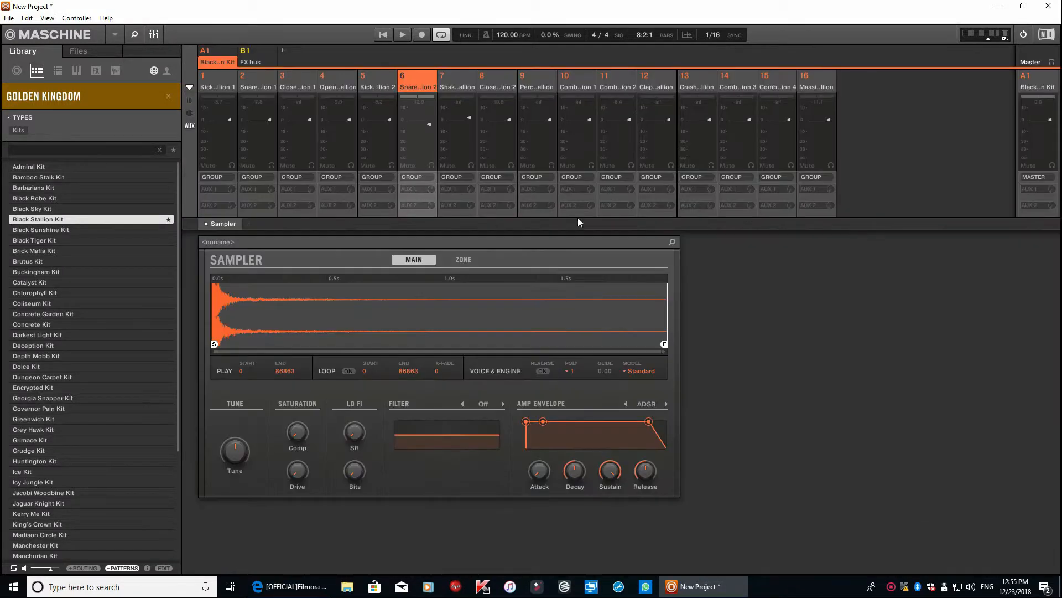
{"action": "left_click", "coordinate": [384, 36]}
{"action": "left_click", "coordinate": [413, 187]}
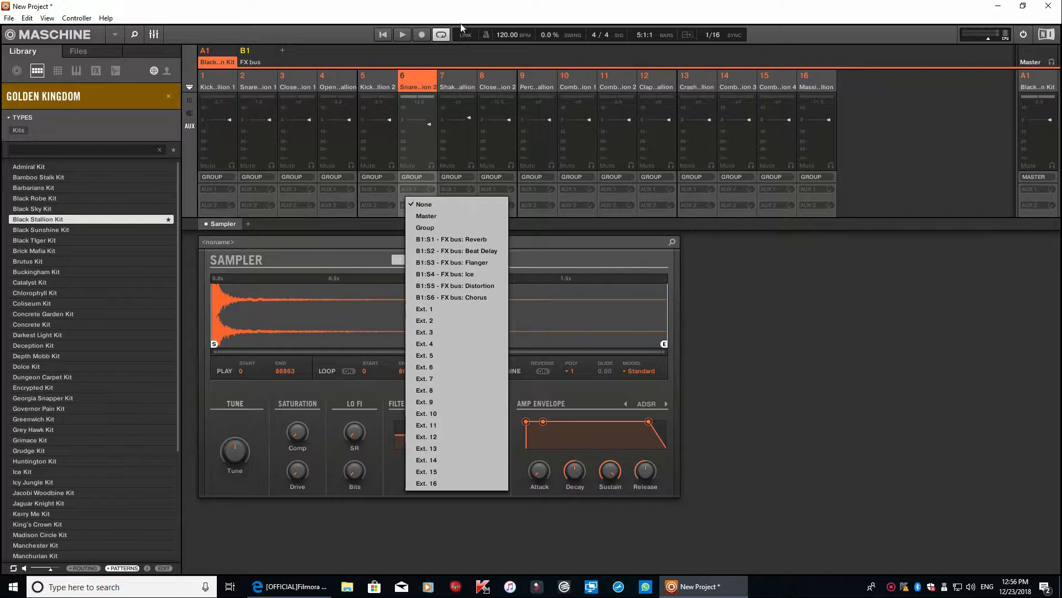
{"action": "left_click", "coordinate": [443, 239]}
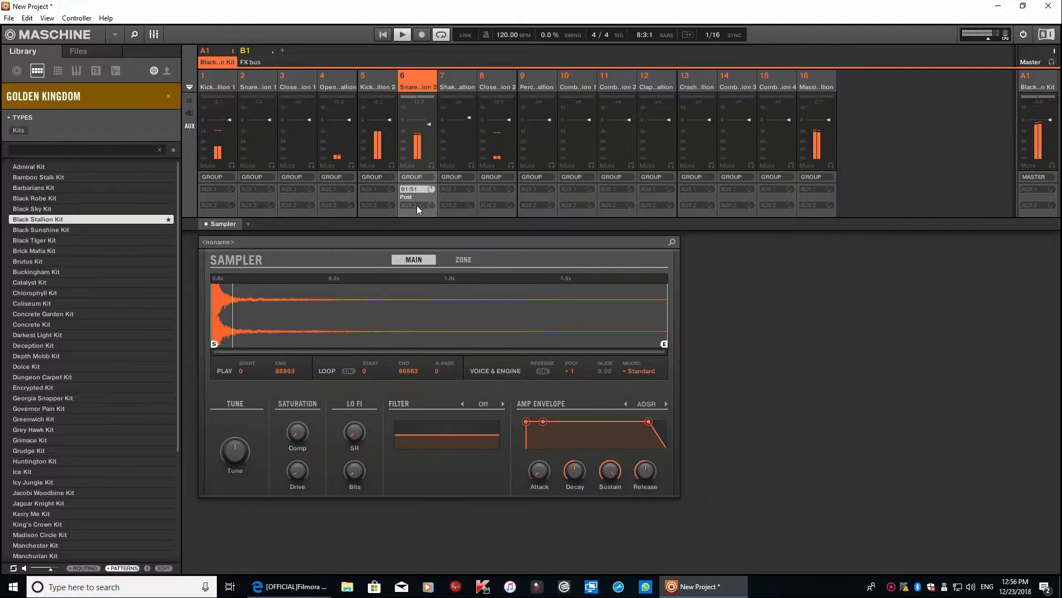
{"action": "key", "text": "space"}
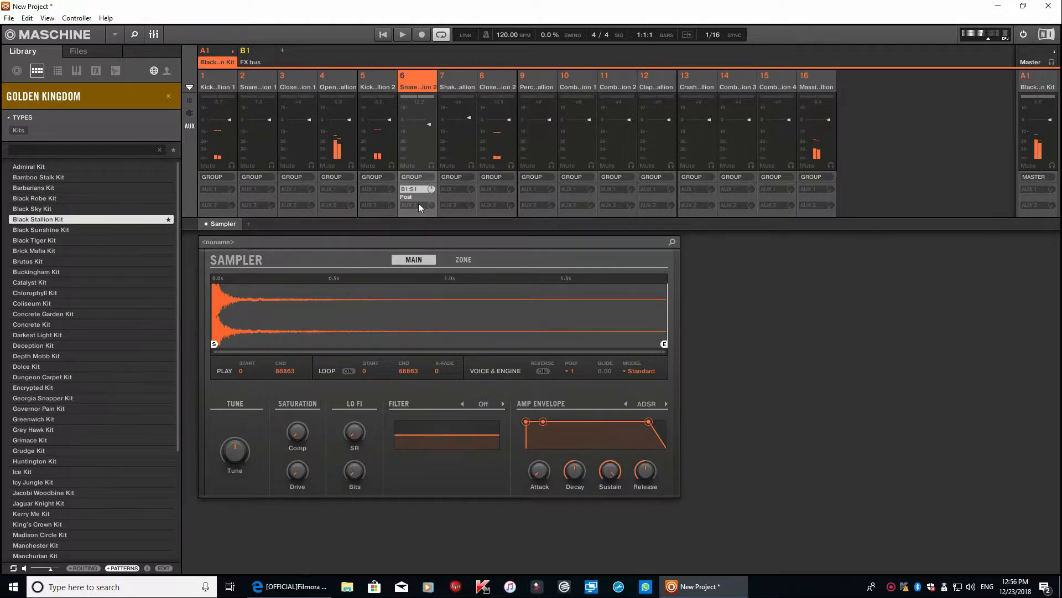
Route Aux 2 of the second snare to the FX bus Beat Delay and audition the pattern.
{"action": "left_click", "coordinate": [415, 204]}
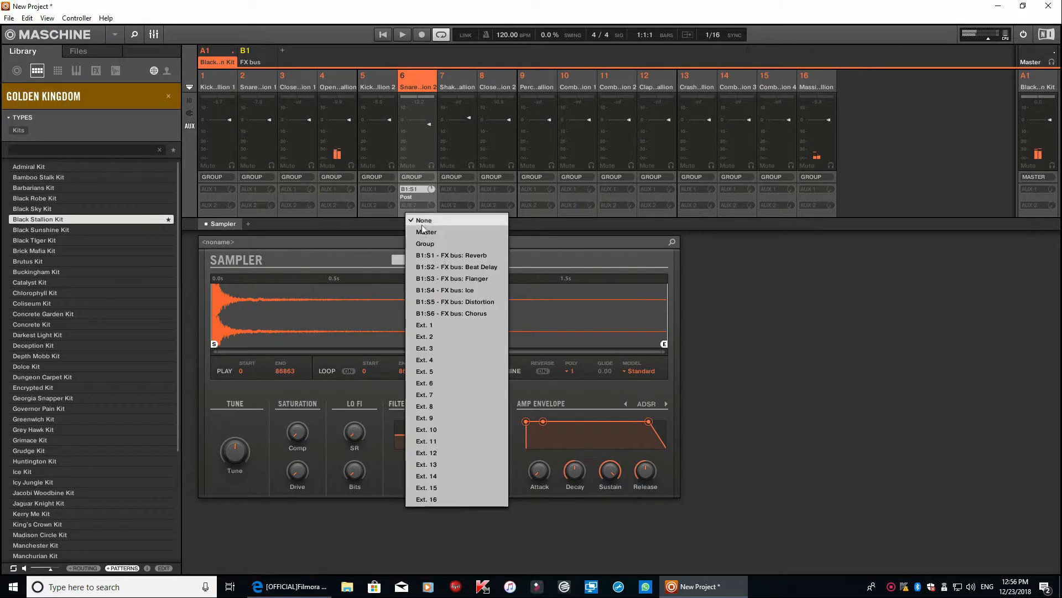
{"action": "left_click", "coordinate": [443, 267]}
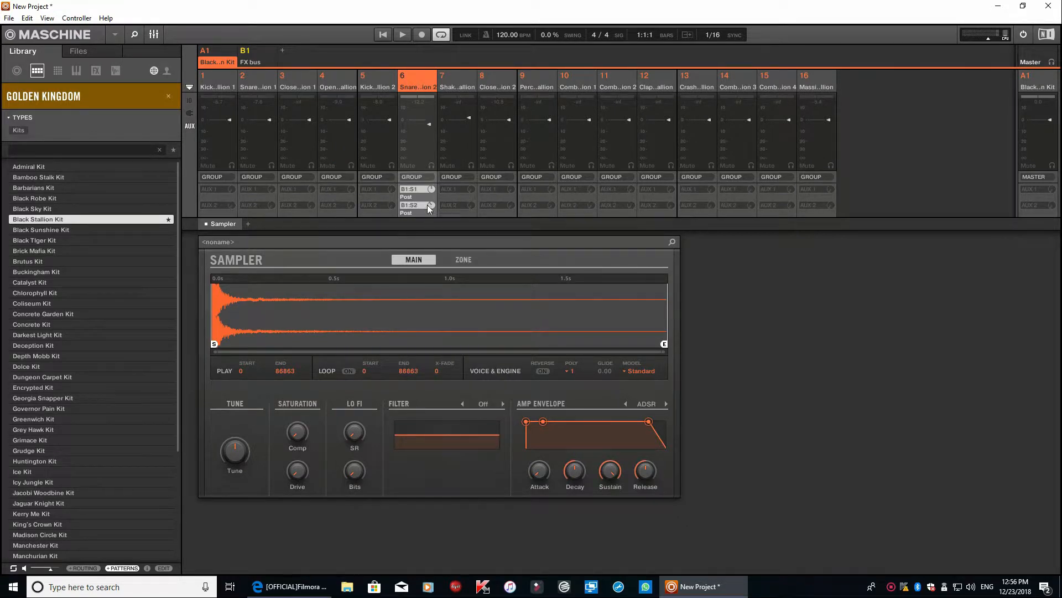
{"action": "key", "text": "space"}
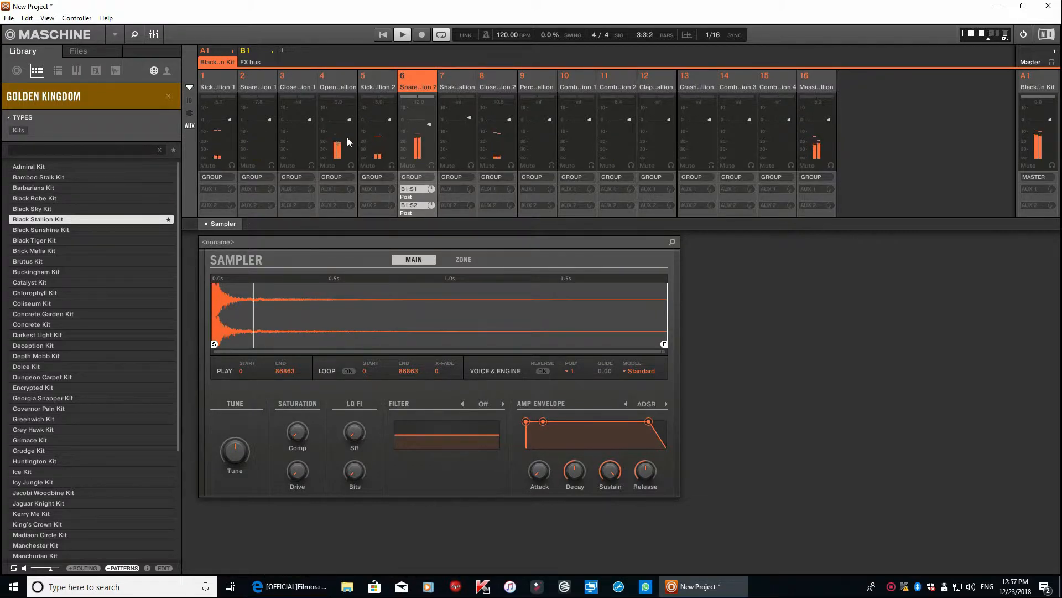
{"action": "key", "text": "space"}
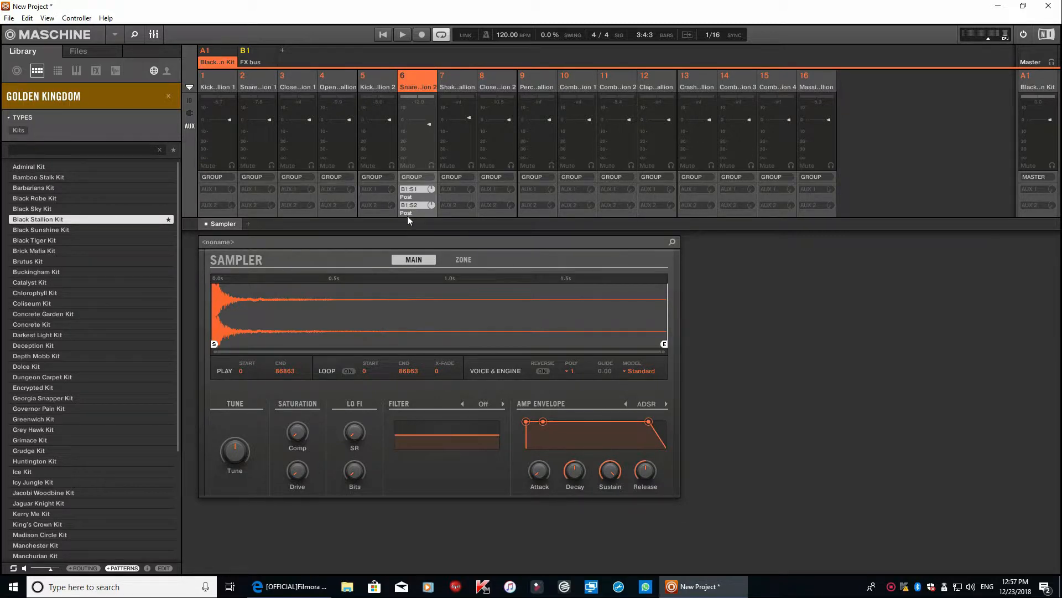
Add a new group to the arrangement and name it Snare send1.
{"action": "left_click", "coordinate": [153, 35]}
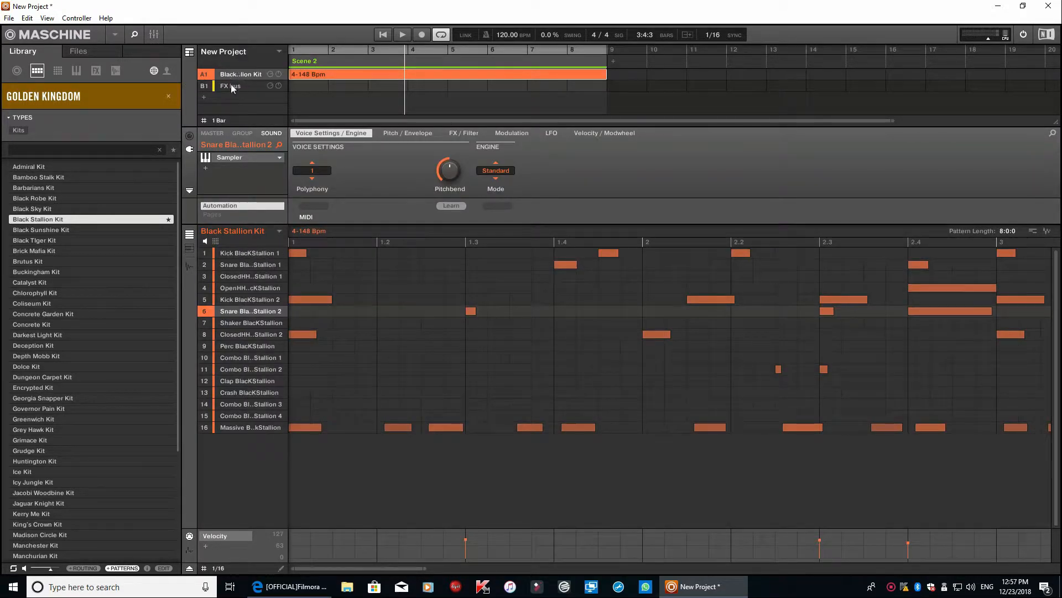
{"action": "left_click", "coordinate": [203, 99]}
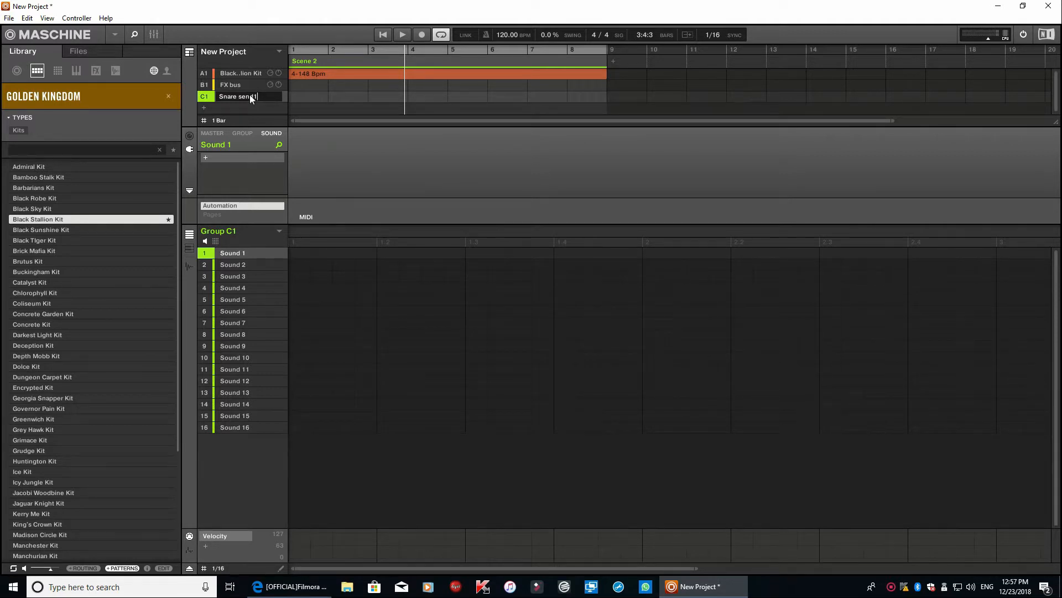
{"action": "key", "text": "Return"}
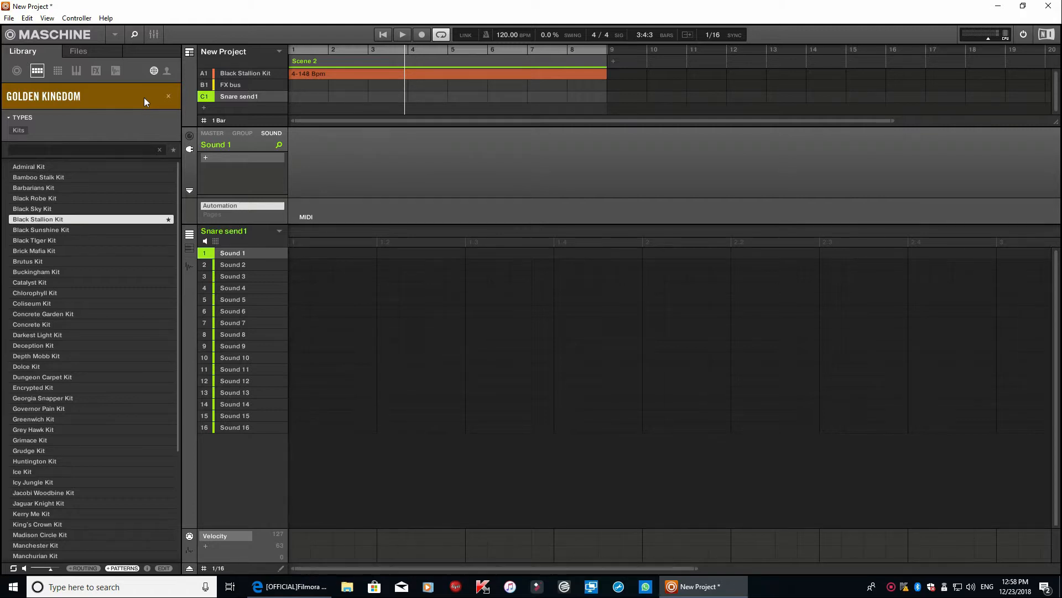
Load the internal EQ on Sound 1 of the Snare send1 group and bypass the effect.
{"action": "left_click", "coordinate": [204, 159]}
{"action": "mouse_move", "coordinate": [248, 177]}
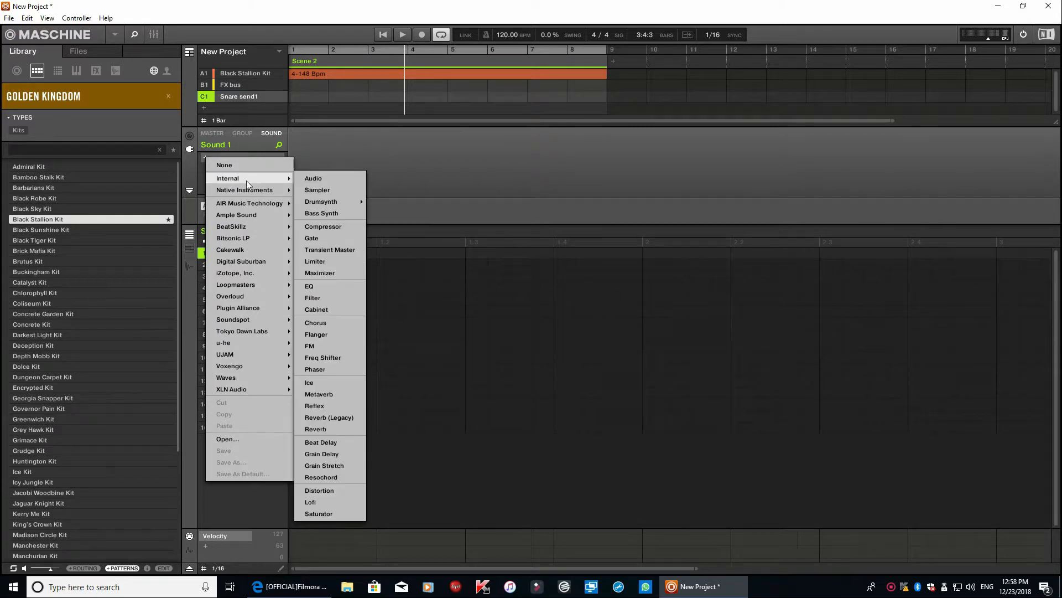
{"action": "left_click", "coordinate": [312, 287]}
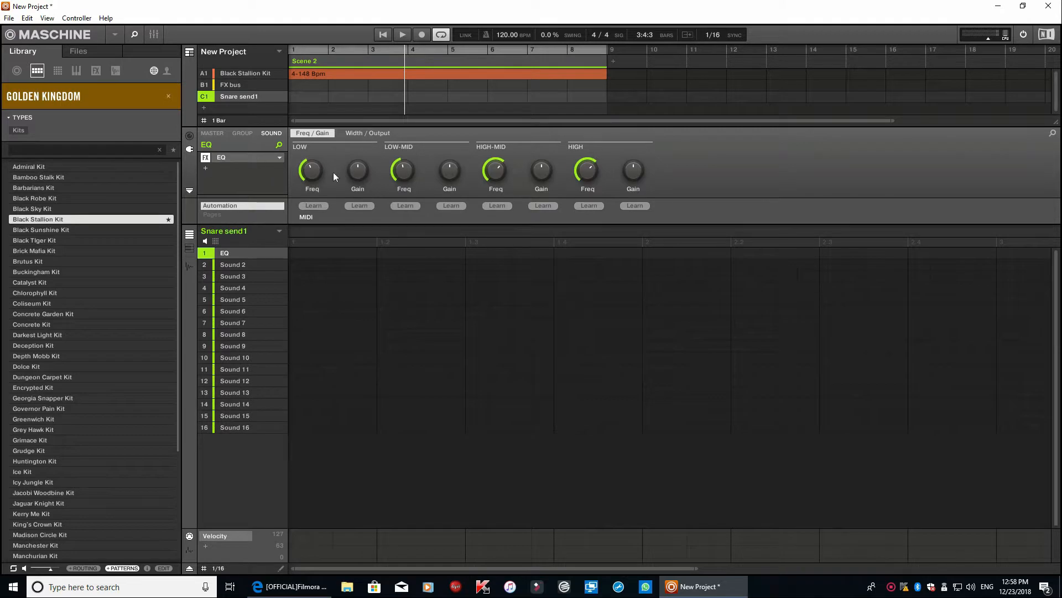
{"action": "left_click", "coordinate": [205, 158]}
Route the main output of the Black Stallion Kit's second snare to the Snare send1 EQ.
{"action": "left_click", "coordinate": [237, 75]}
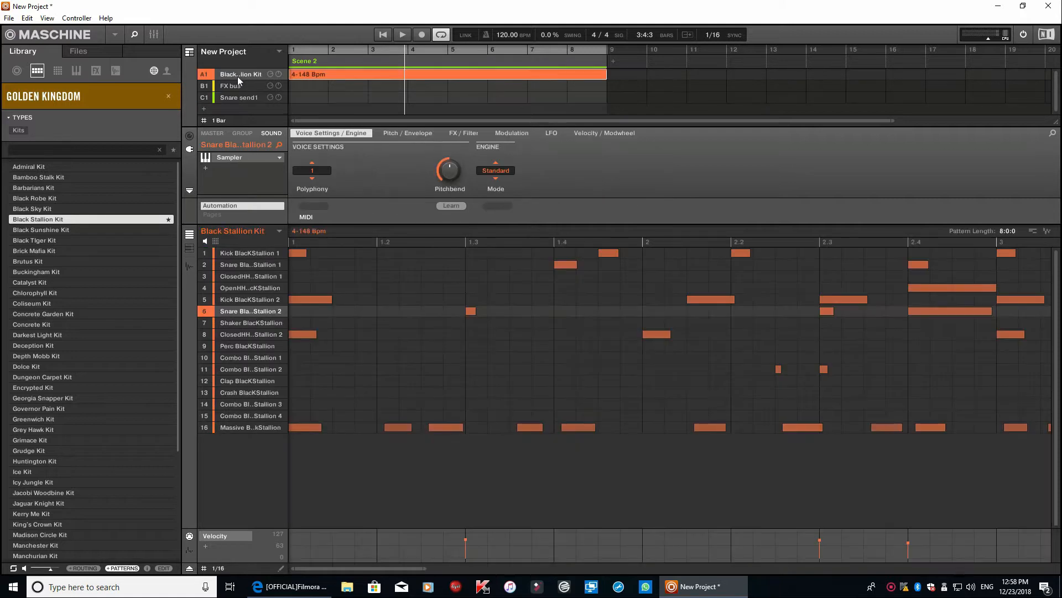
{"action": "left_click", "coordinate": [154, 34]}
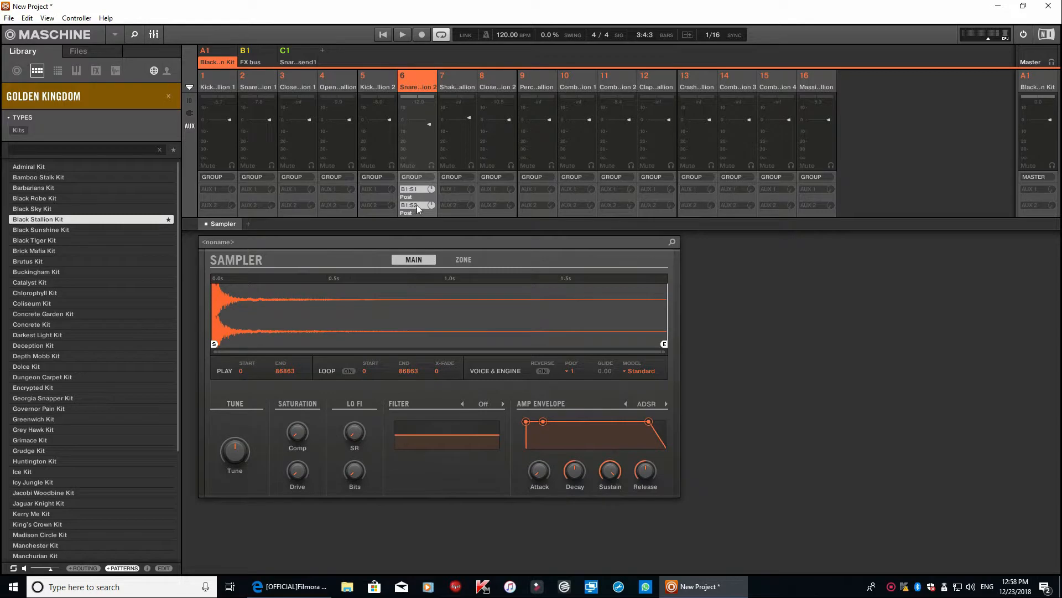
{"action": "left_click", "coordinate": [414, 177]}
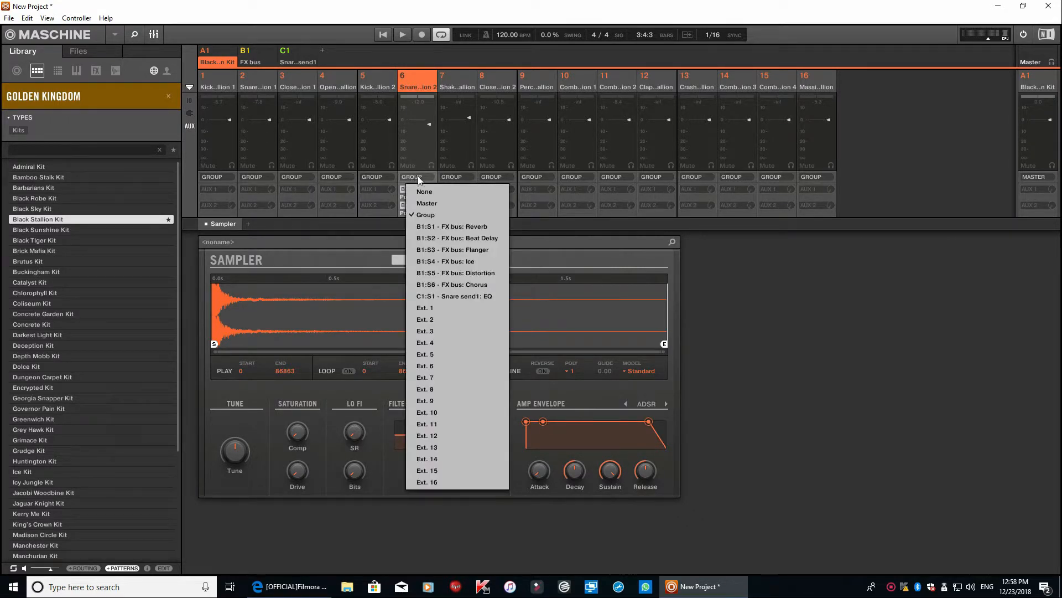
{"action": "left_click", "coordinate": [462, 296]}
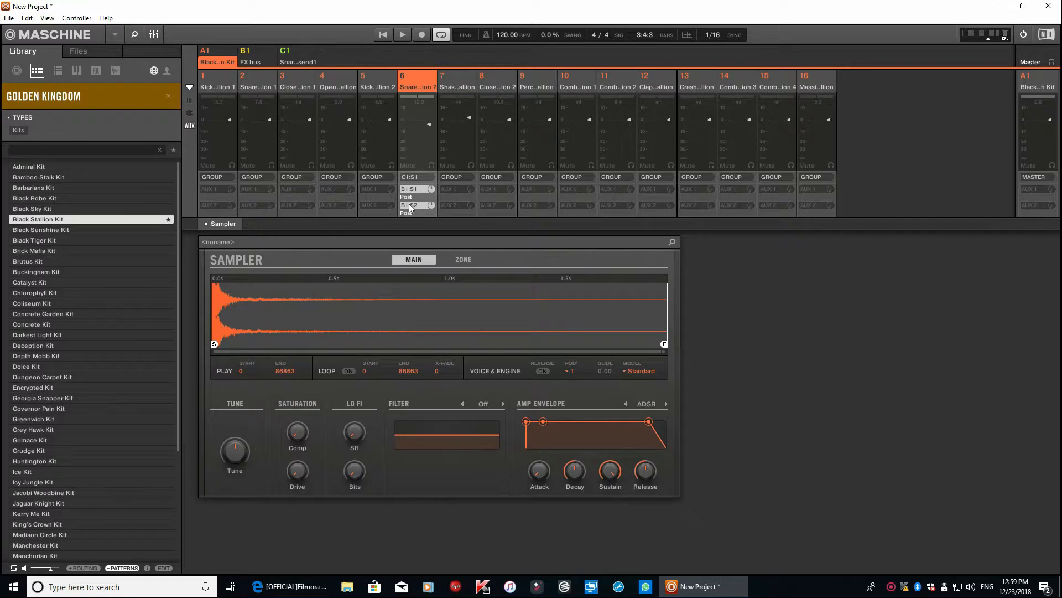
Play the pattern from the start and check the Snare send1 group in the arrangement and mixer.
{"action": "left_click", "coordinate": [154, 37]}
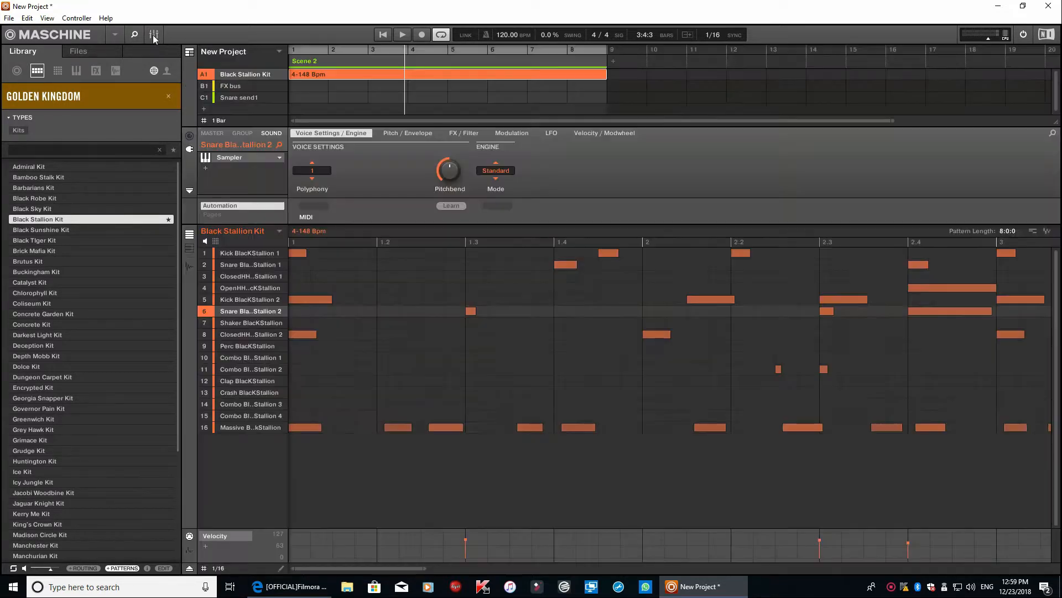
{"action": "left_click", "coordinate": [381, 35]}
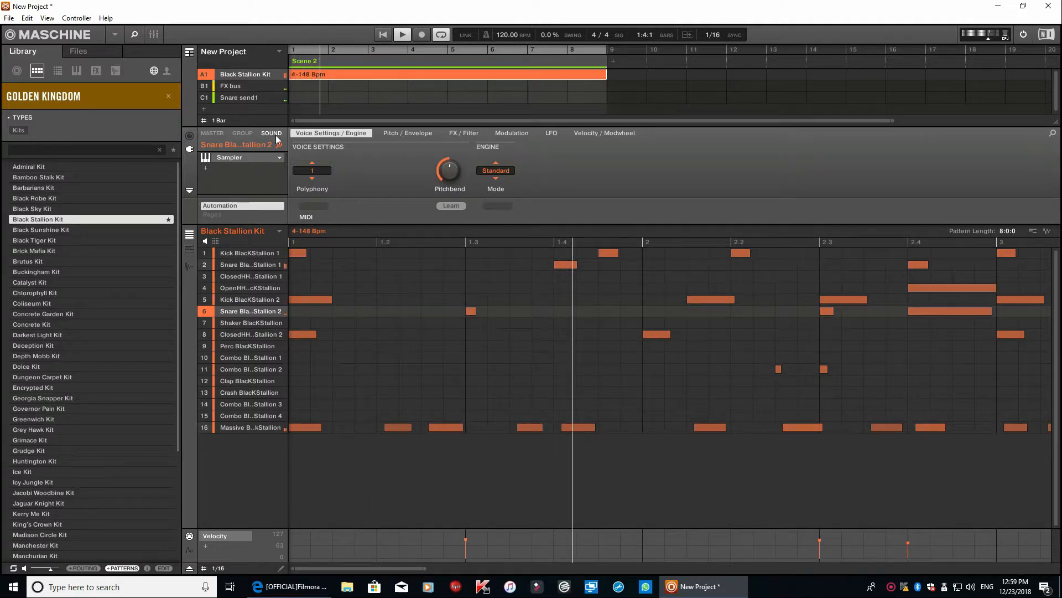
{"action": "left_click", "coordinate": [238, 98]}
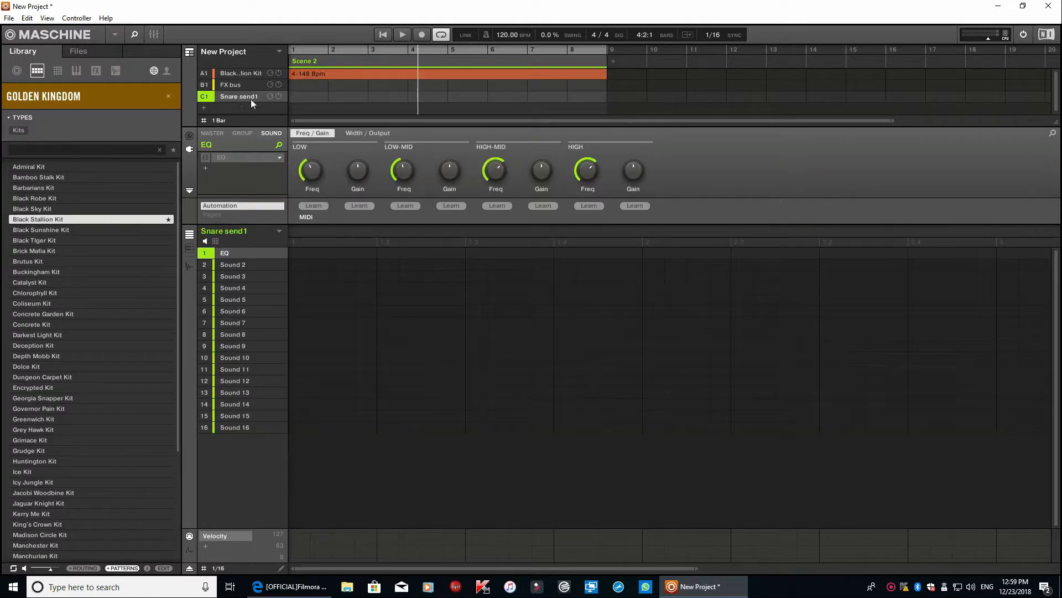
{"action": "left_click", "coordinate": [380, 36]}
{"action": "left_click", "coordinate": [154, 34]}
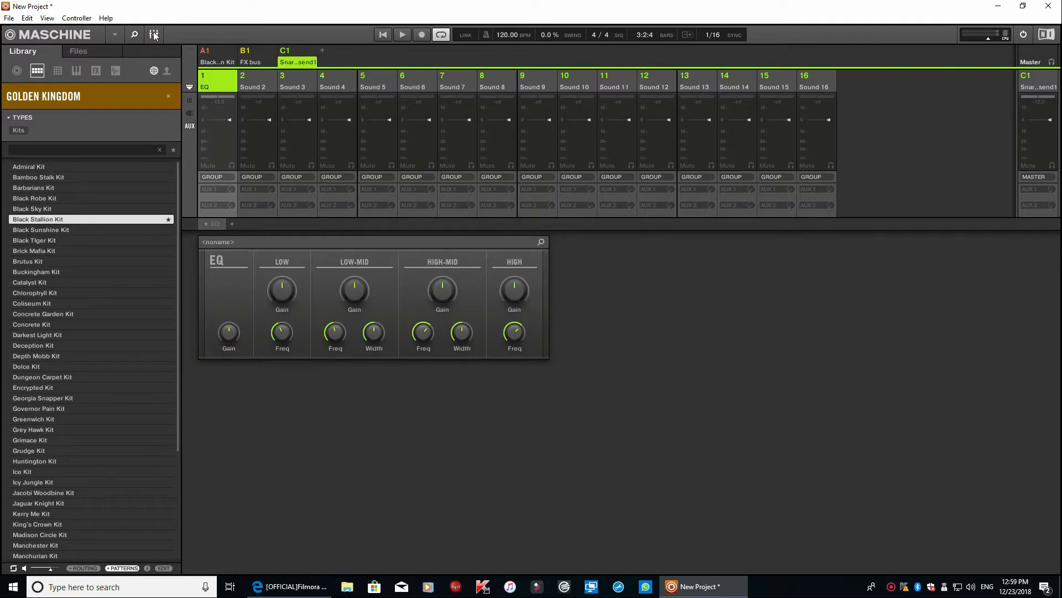
{"action": "left_click", "coordinate": [154, 34]}
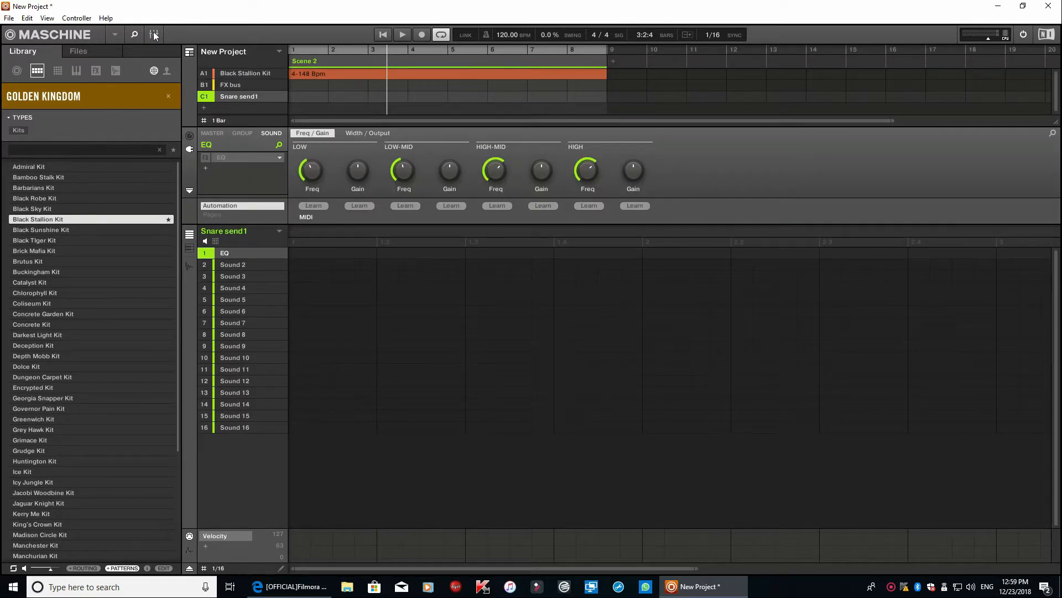
Review the Aux 1 and Aux 2 destinations of the Black Stallion Kit's second snare without changing them.
{"action": "left_click", "coordinate": [237, 74]}
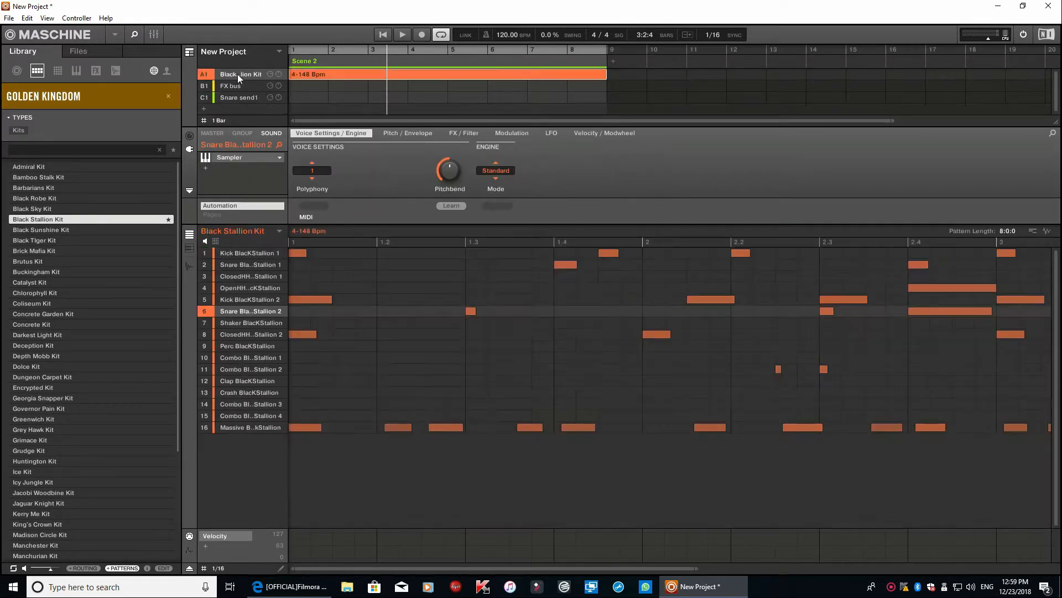
{"action": "left_click", "coordinate": [154, 37]}
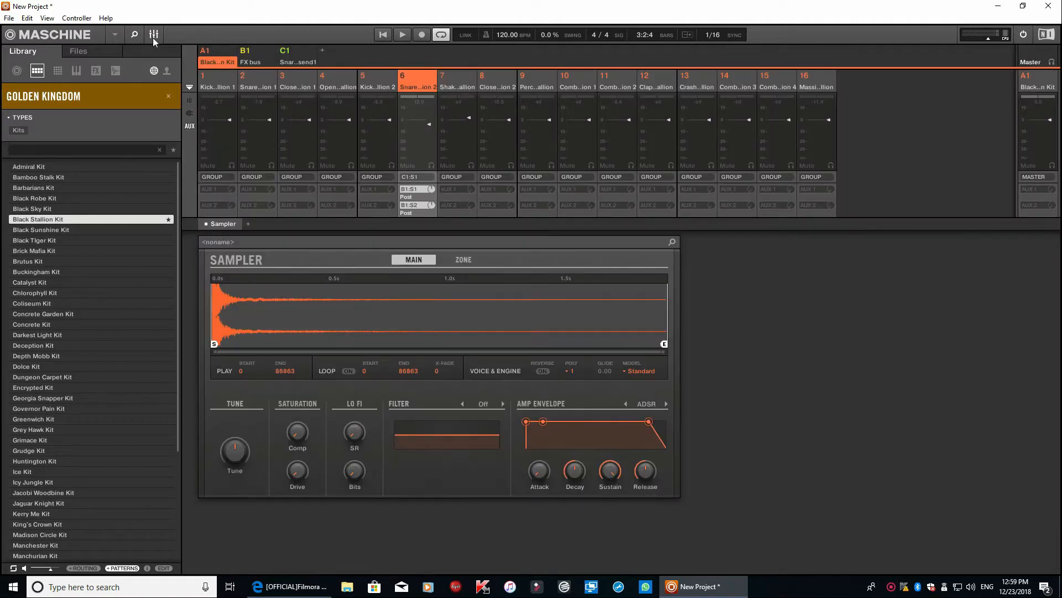
{"action": "left_click", "coordinate": [416, 191]}
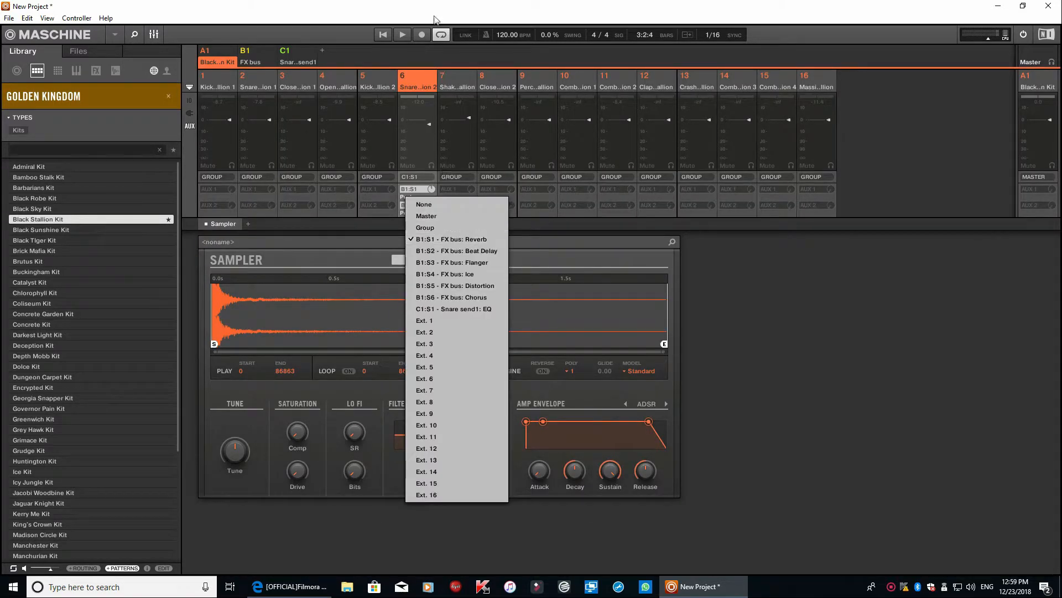
{"action": "left_click", "coordinate": [405, 209]}
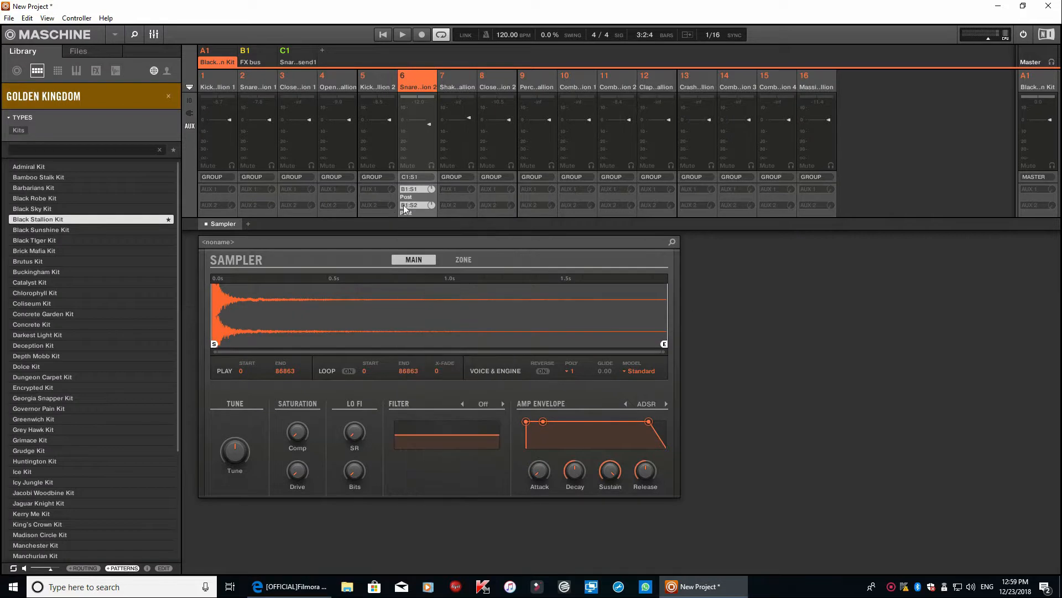
{"action": "left_click", "coordinate": [406, 206]}
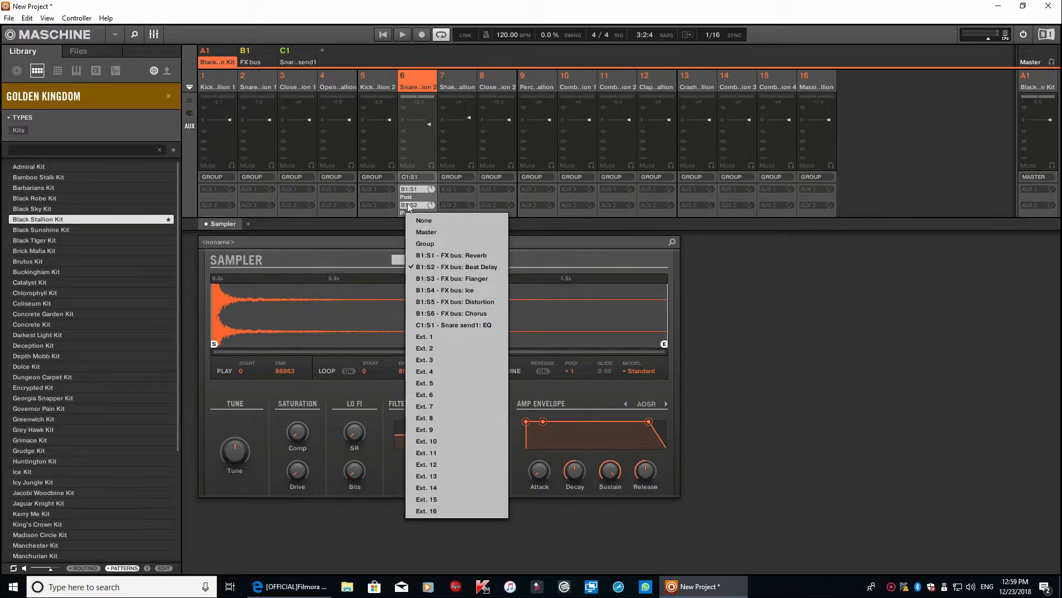
{"action": "left_click", "coordinate": [383, 220]}
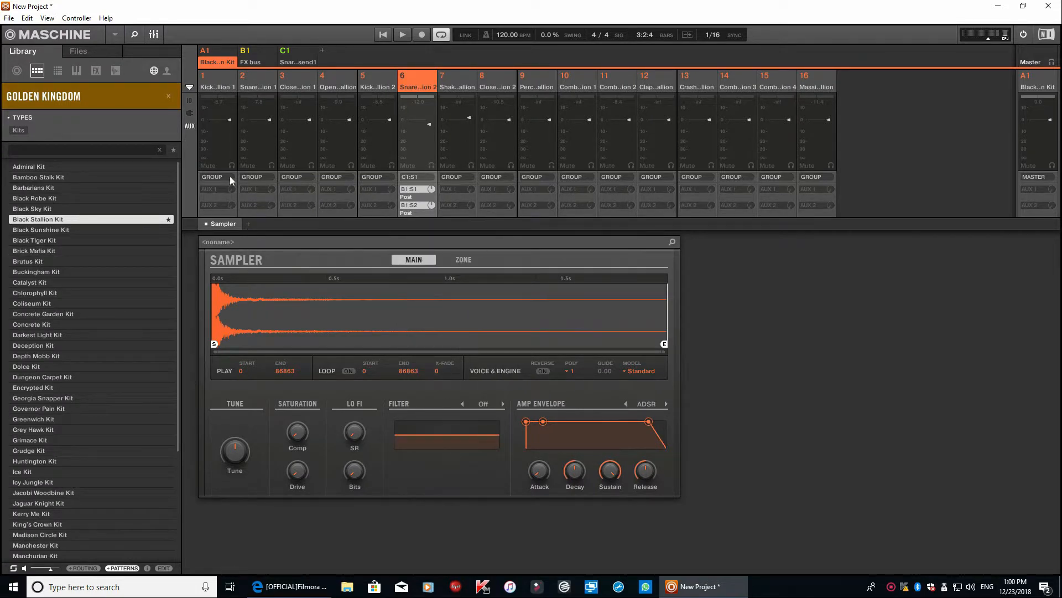
Play the pattern while watching the mixer levels of the EQ sound in the Snare send1 group.
{"action": "left_click", "coordinate": [154, 34]}
{"action": "left_click", "coordinate": [234, 101]}
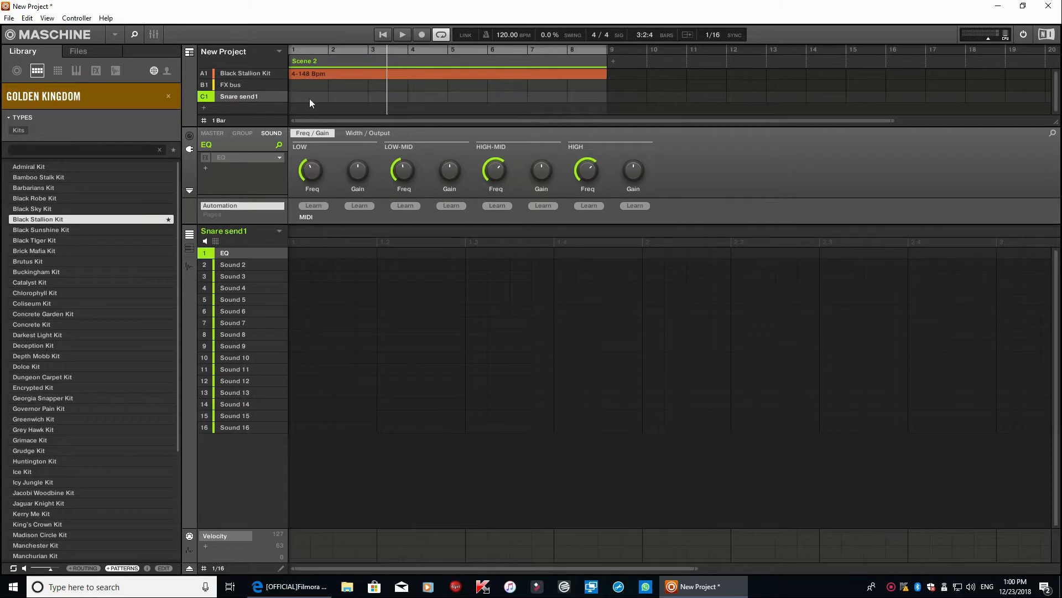
{"action": "left_click", "coordinate": [154, 33]}
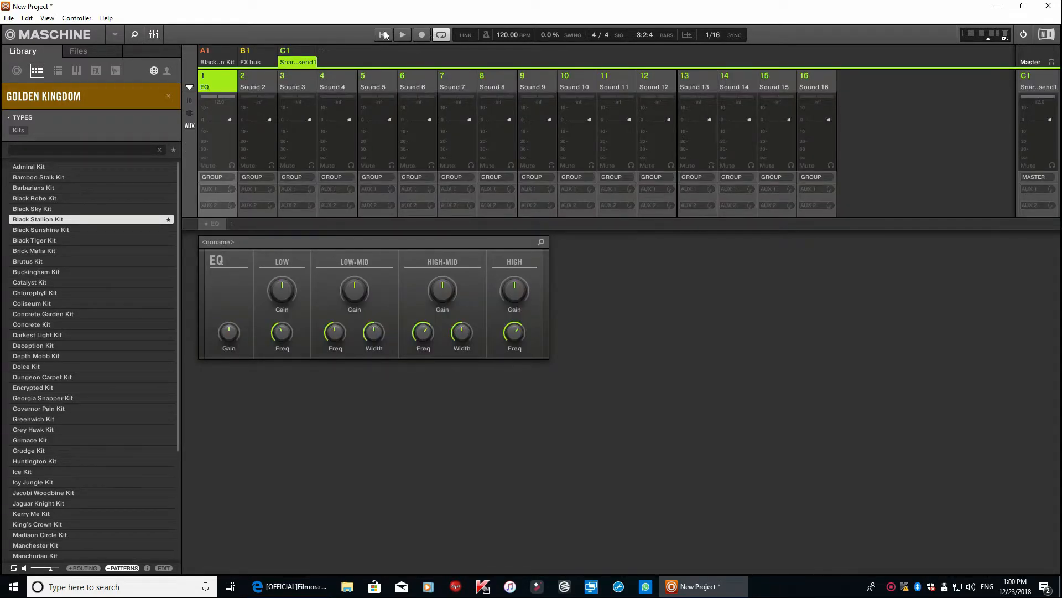
{"action": "left_click", "coordinate": [402, 34]}
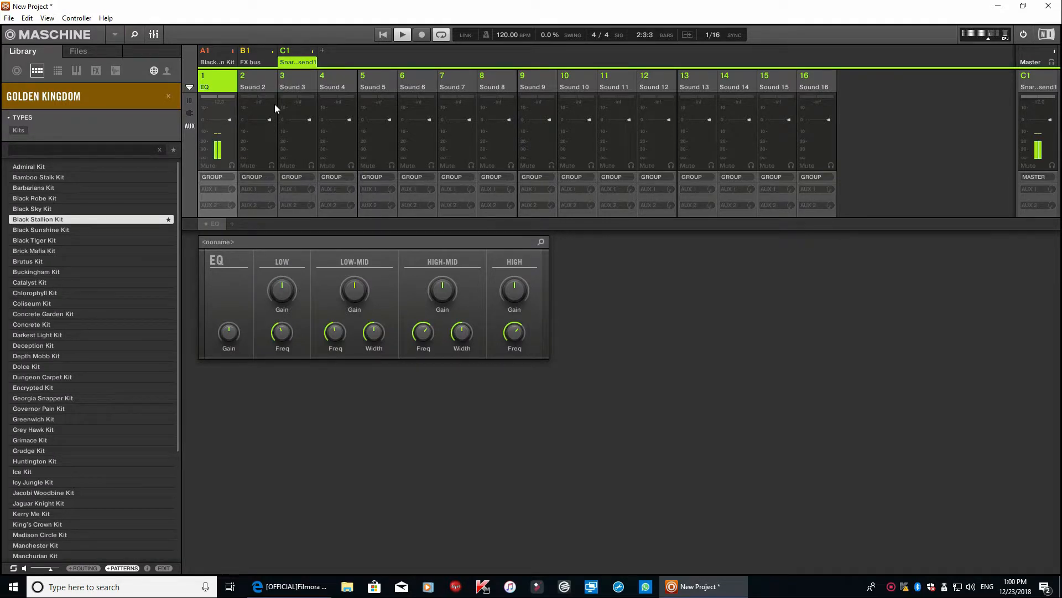
{"action": "left_click", "coordinate": [401, 34]}
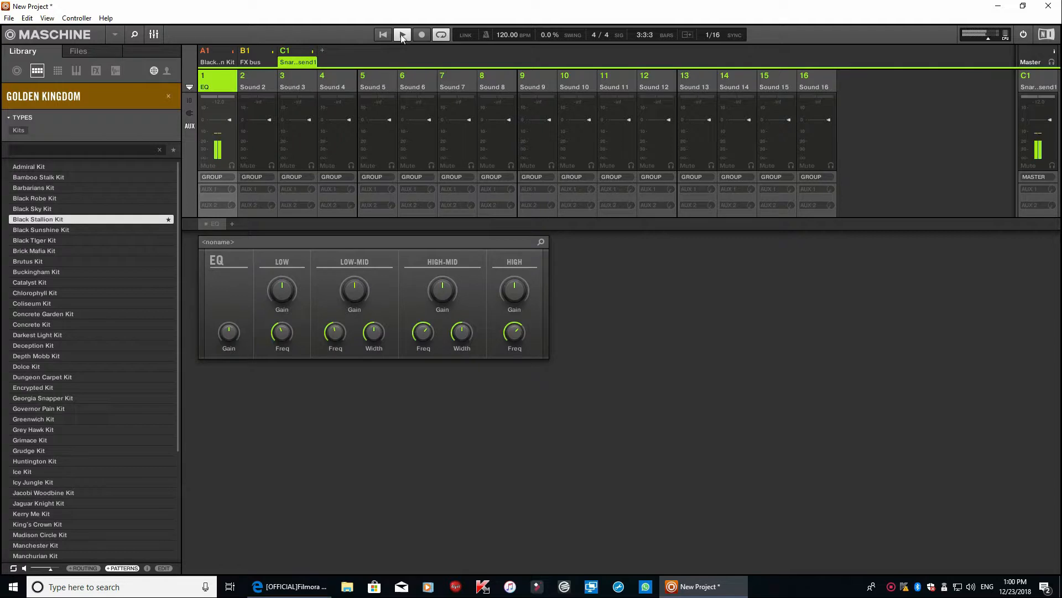
Send Aux 1 of the Snare send1 group's EQ sound to the FX bus Flanger and Aux 2 to the FX bus Ice.
{"action": "left_click", "coordinate": [213, 188]}
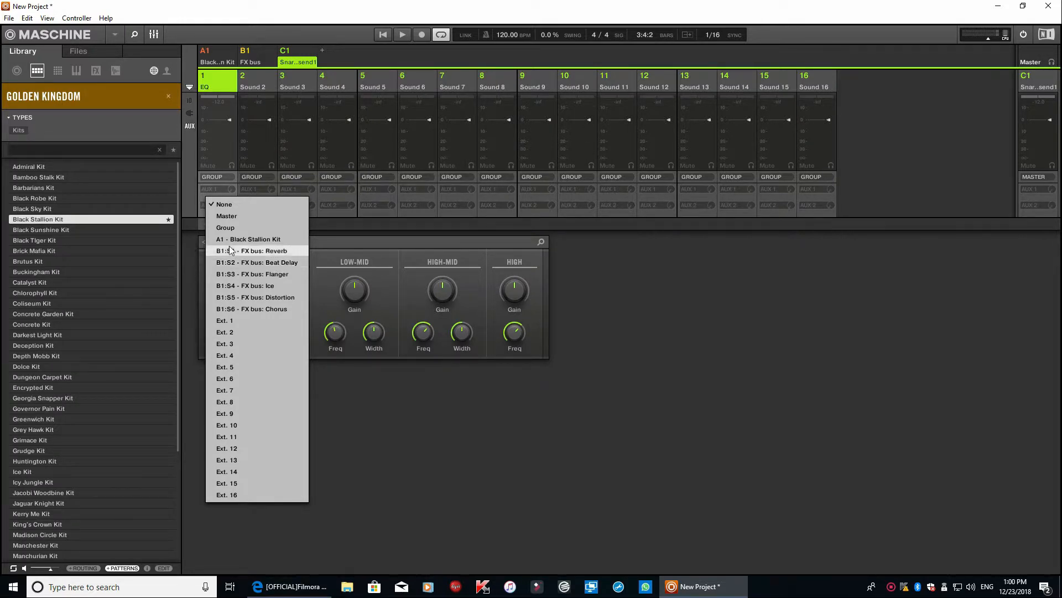
{"action": "left_click", "coordinate": [216, 190]}
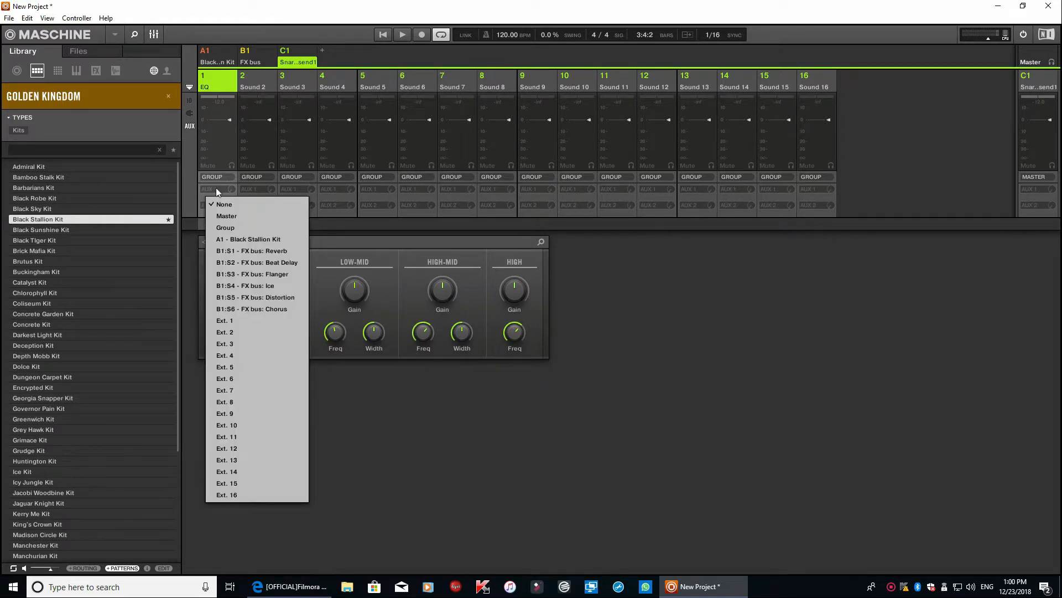
{"action": "left_click", "coordinate": [261, 275]}
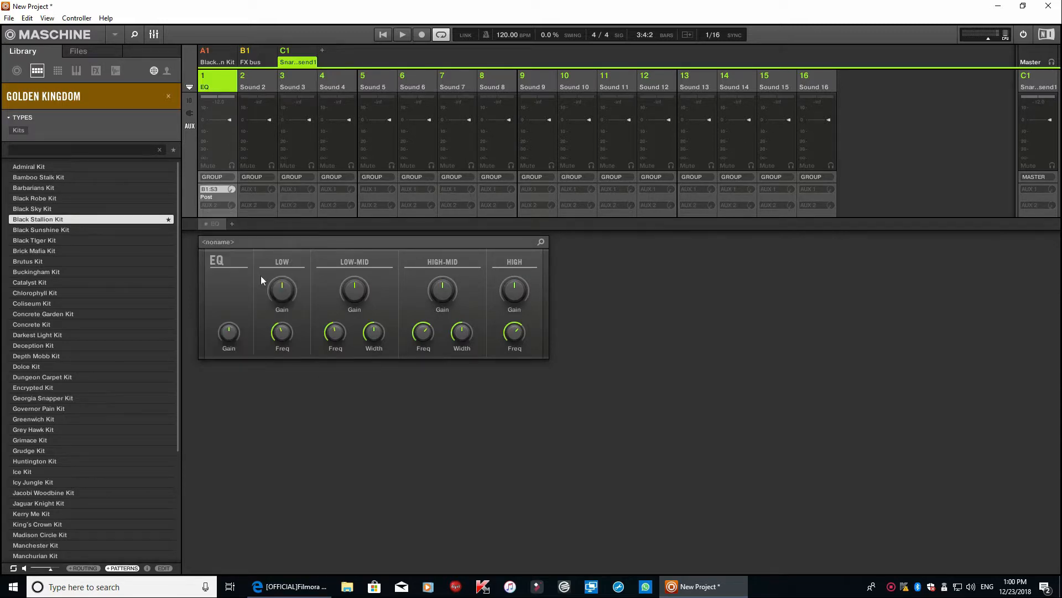
{"action": "left_click", "coordinate": [212, 205]}
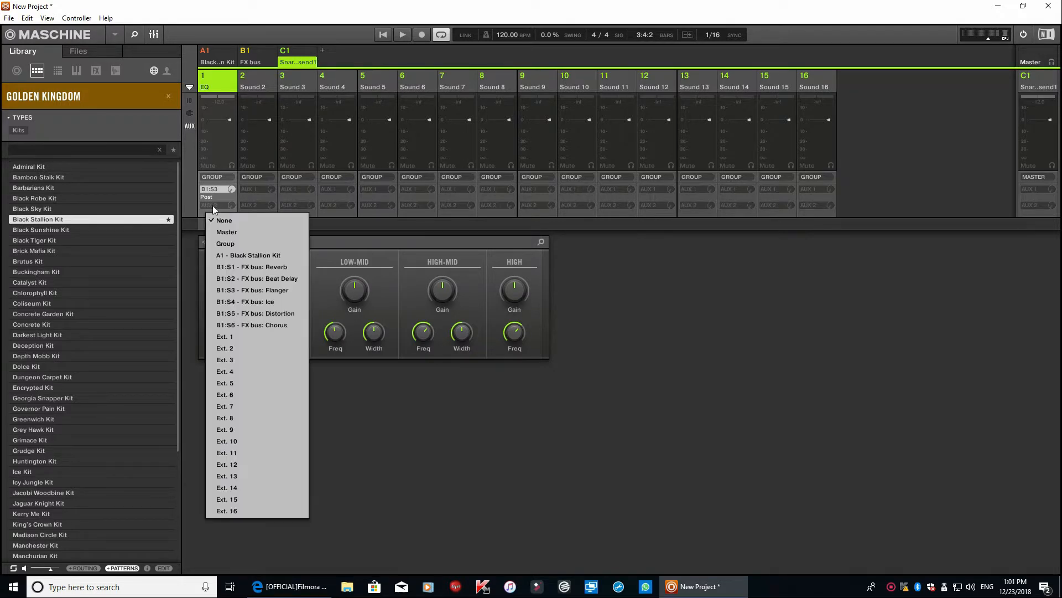
{"action": "left_click", "coordinate": [271, 304]}
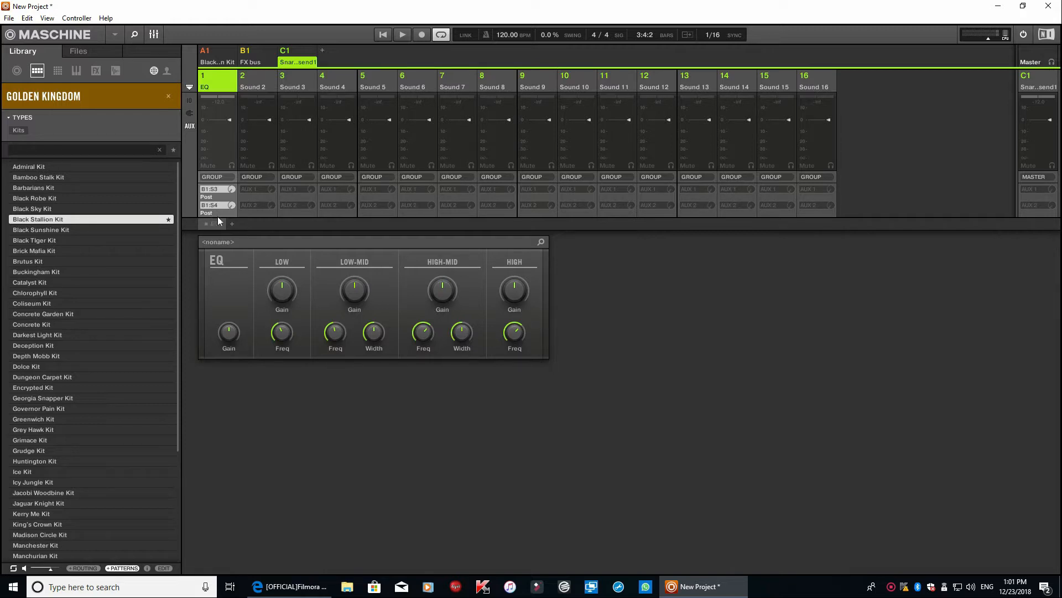
Review the Reverb, Beat Delay, Flanger, Ice, Distortion and Chorus effects and their parameters in the FX bus group.
{"action": "left_click", "coordinate": [154, 35]}
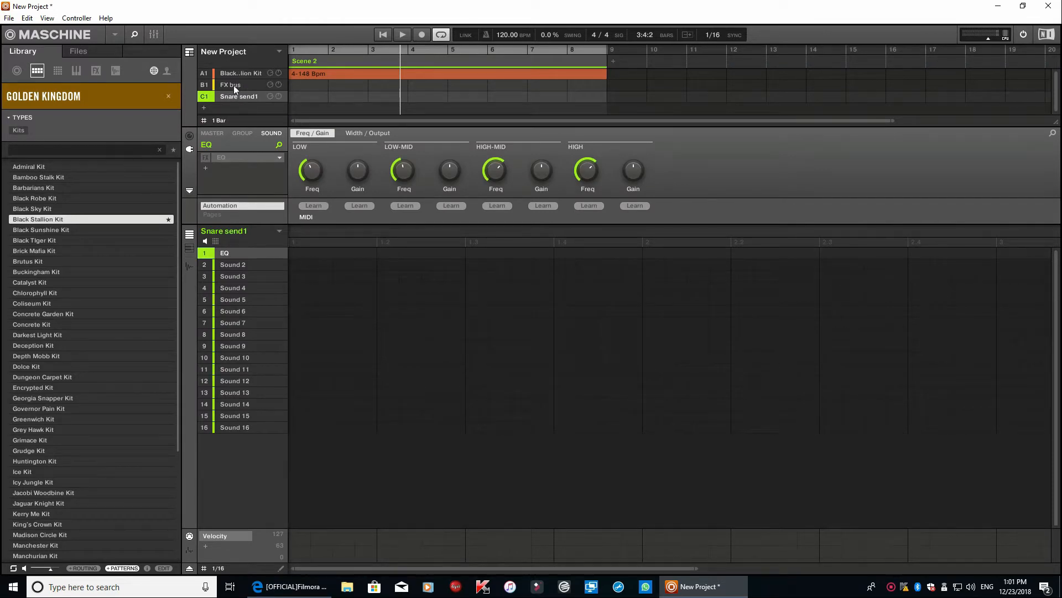
{"action": "left_click", "coordinate": [233, 85]}
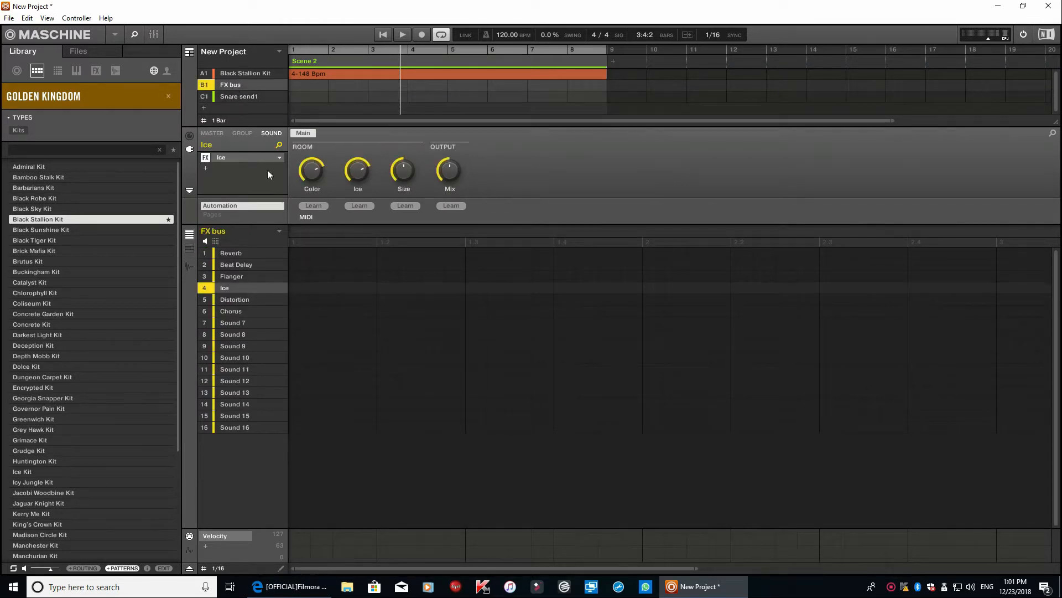
{"action": "left_click", "coordinate": [234, 277]}
{"action": "left_click", "coordinate": [234, 265]}
{"action": "left_click", "coordinate": [234, 253]}
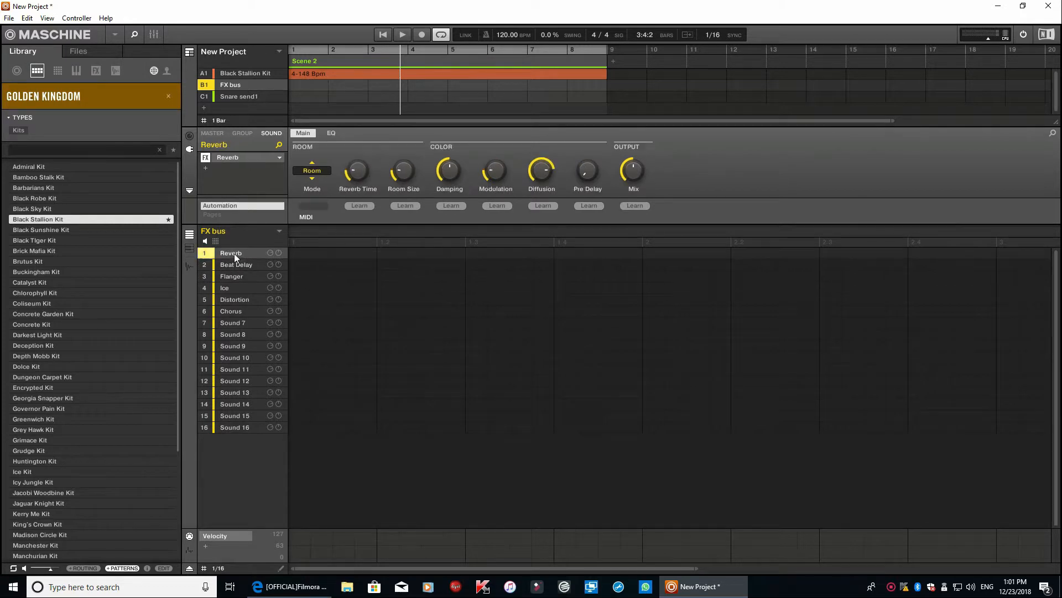
{"action": "left_click", "coordinate": [233, 280]}
{"action": "left_click", "coordinate": [229, 288]}
{"action": "left_click", "coordinate": [230, 301]}
{"action": "left_click", "coordinate": [227, 288]}
{"action": "left_click", "coordinate": [228, 276]}
{"action": "left_click", "coordinate": [232, 266]}
{"action": "left_click", "coordinate": [234, 253]}
{"action": "left_click", "coordinate": [231, 276]}
{"action": "left_click", "coordinate": [225, 288]}
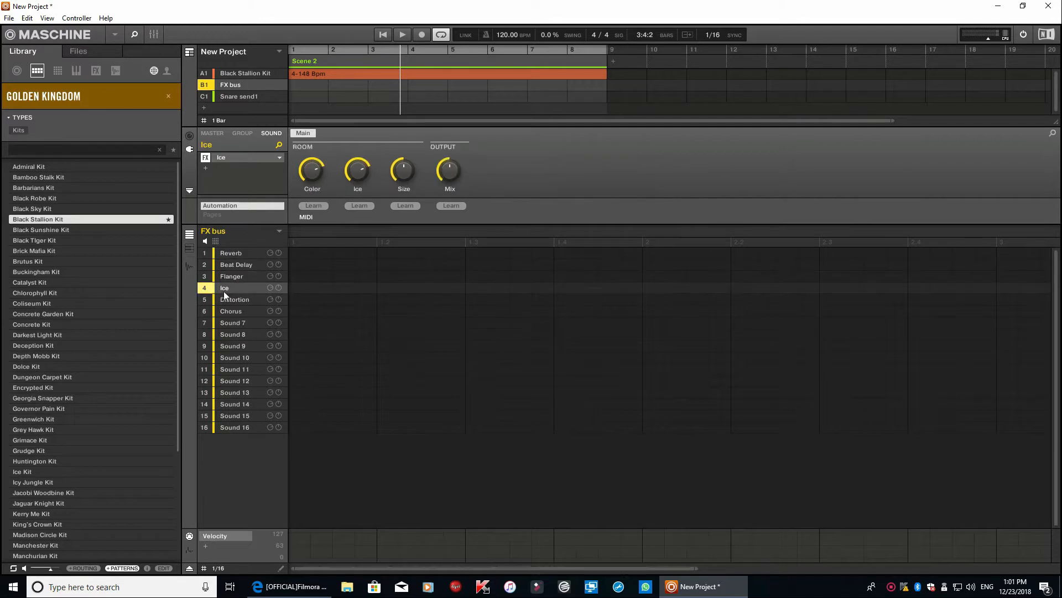
{"action": "left_click", "coordinate": [234, 300]}
{"action": "left_click", "coordinate": [233, 311]}
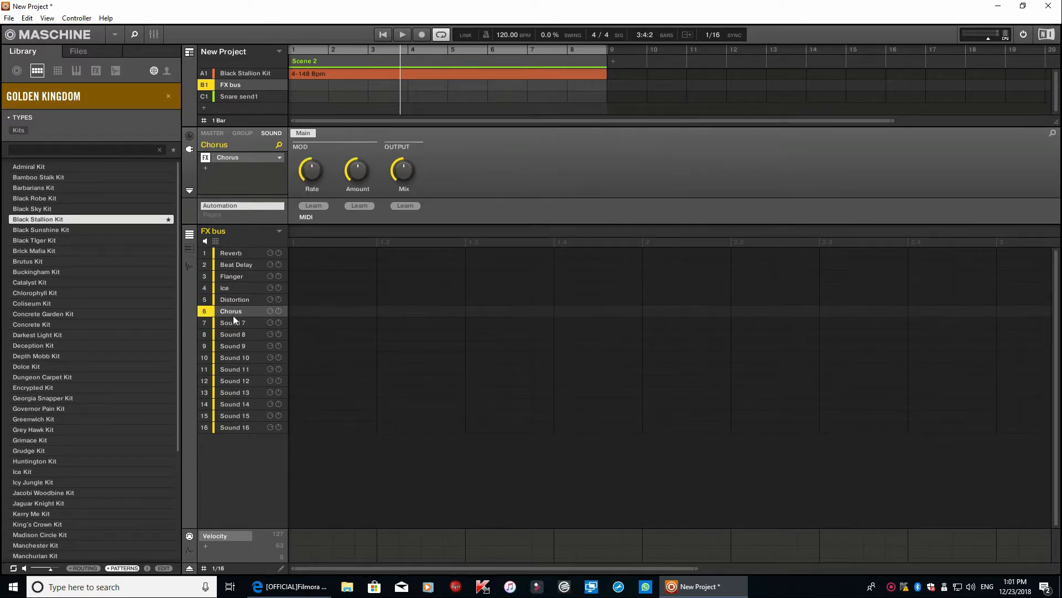
{"action": "left_click", "coordinate": [233, 300]}
{"action": "left_click", "coordinate": [231, 264]}
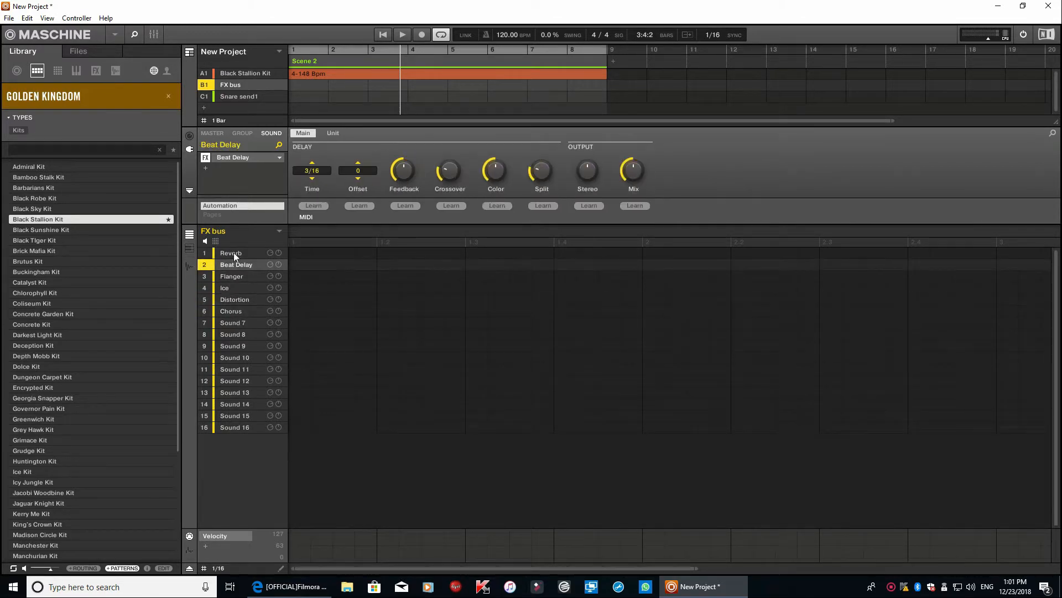
{"action": "left_click", "coordinate": [234, 252]}
Play the pattern from the start with the Snare send1 group shown in the mixer to hear its aux sends.
{"action": "left_click", "coordinate": [151, 35]}
{"action": "left_click", "coordinate": [151, 35]}
{"action": "left_click", "coordinate": [234, 96]}
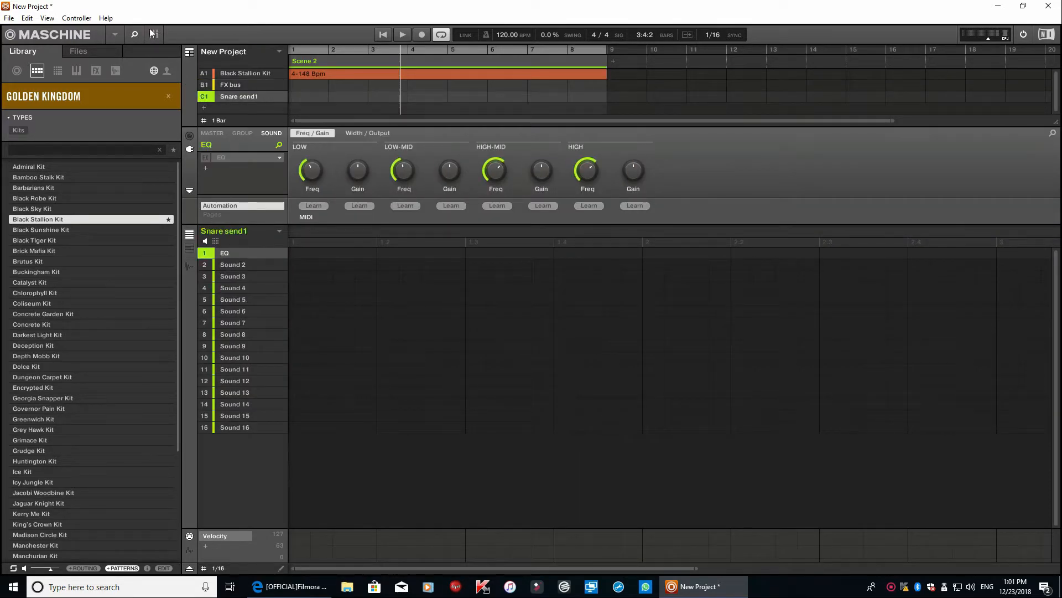
{"action": "left_click", "coordinate": [152, 35]}
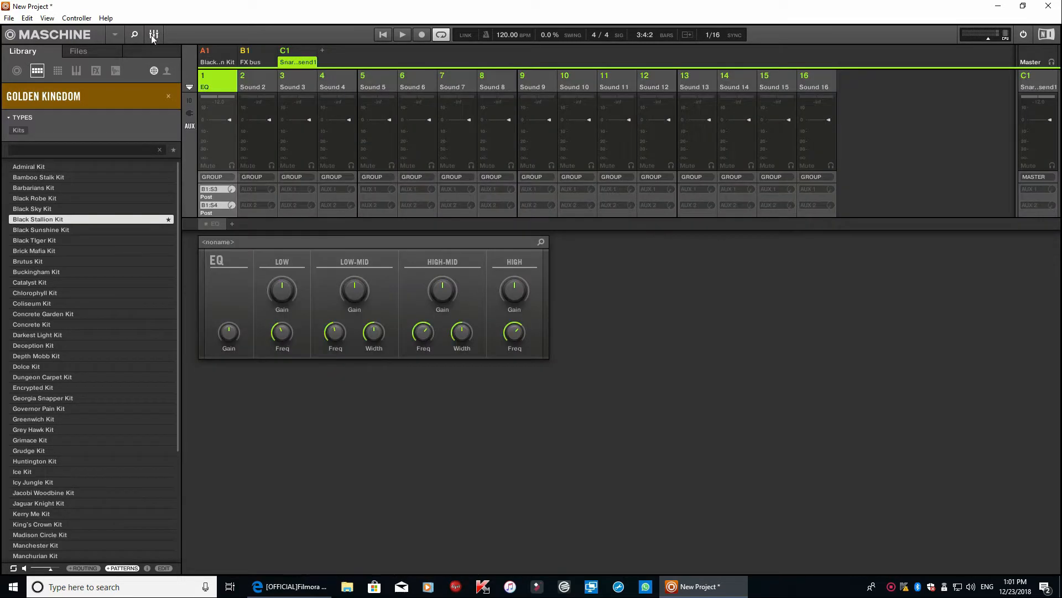
{"action": "left_click", "coordinate": [384, 34]}
{"action": "left_click", "coordinate": [409, 38]}
Enlarge the arranger area, add a fourth group below Snare send1 and name it "Snare send2".
{"action": "left_click", "coordinate": [154, 35]}
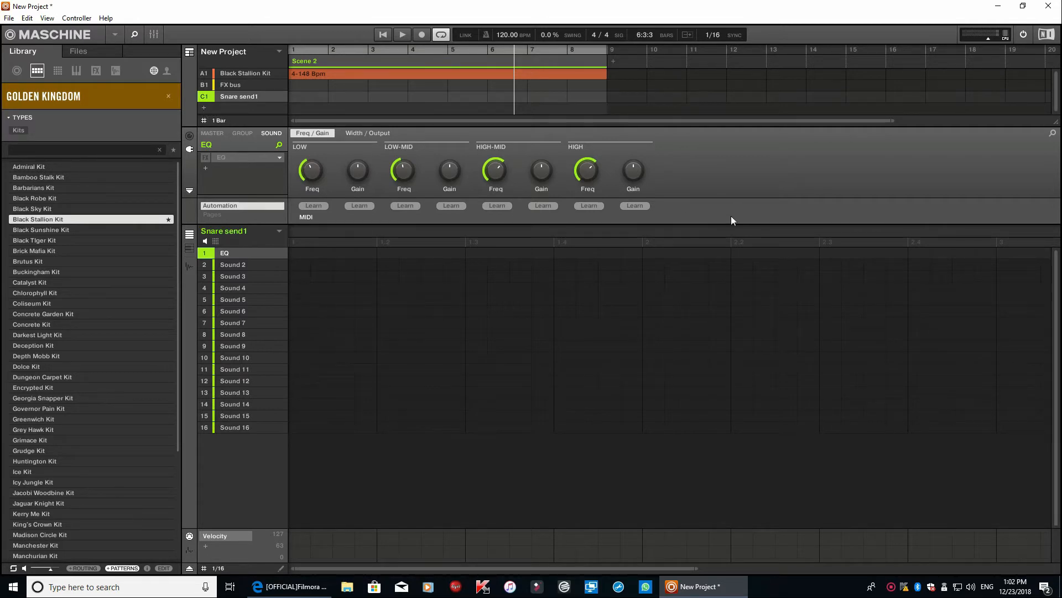
{"action": "left_click_drag", "start_coordinate": [1052, 123], "coordinate": [1052, 184]}
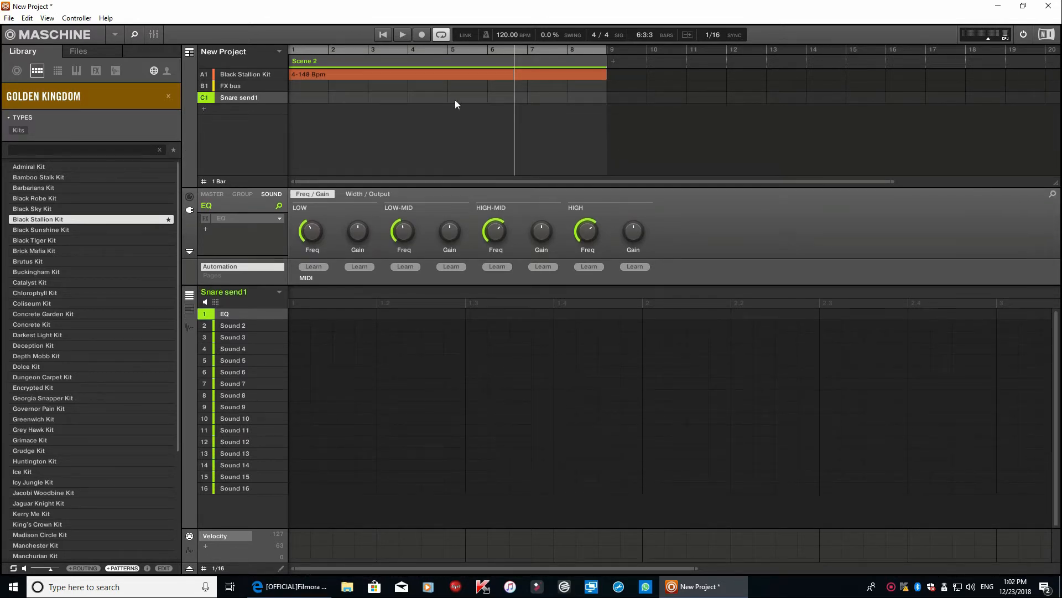
{"action": "left_click", "coordinate": [203, 109]}
{"action": "double_click", "coordinate": [245, 110]}
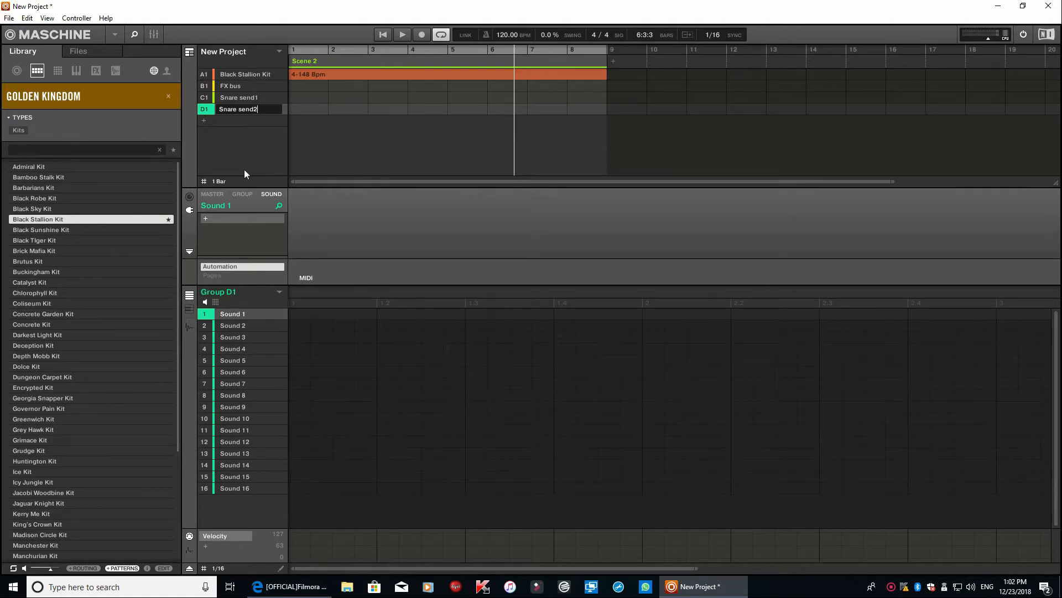
{"action": "key", "text": "Return"}
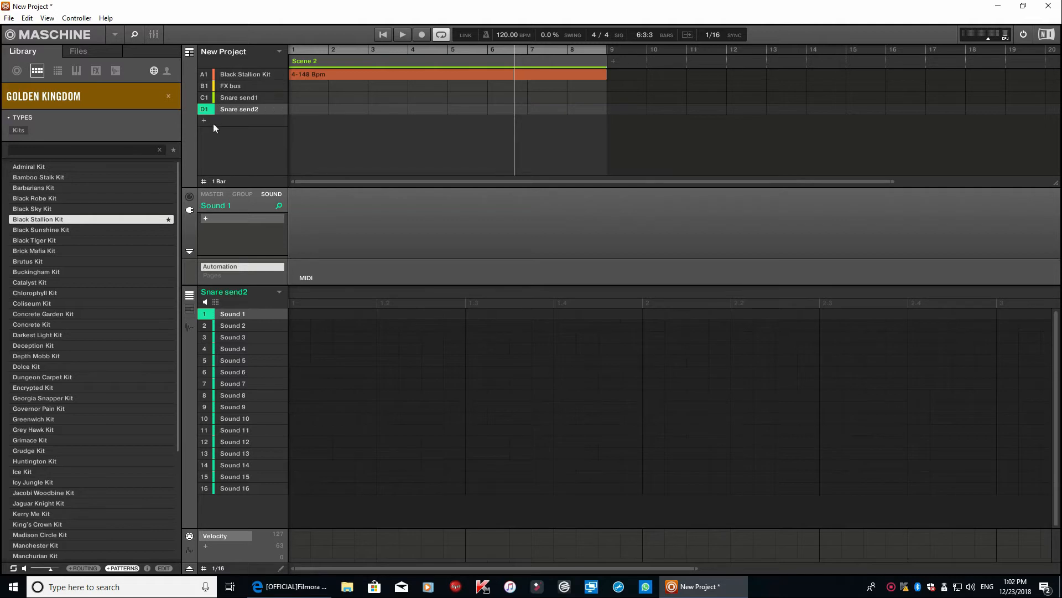
Check the output and aux routing of the Snare send1 group's EQ sound in the mixer.
{"action": "left_click", "coordinate": [234, 100]}
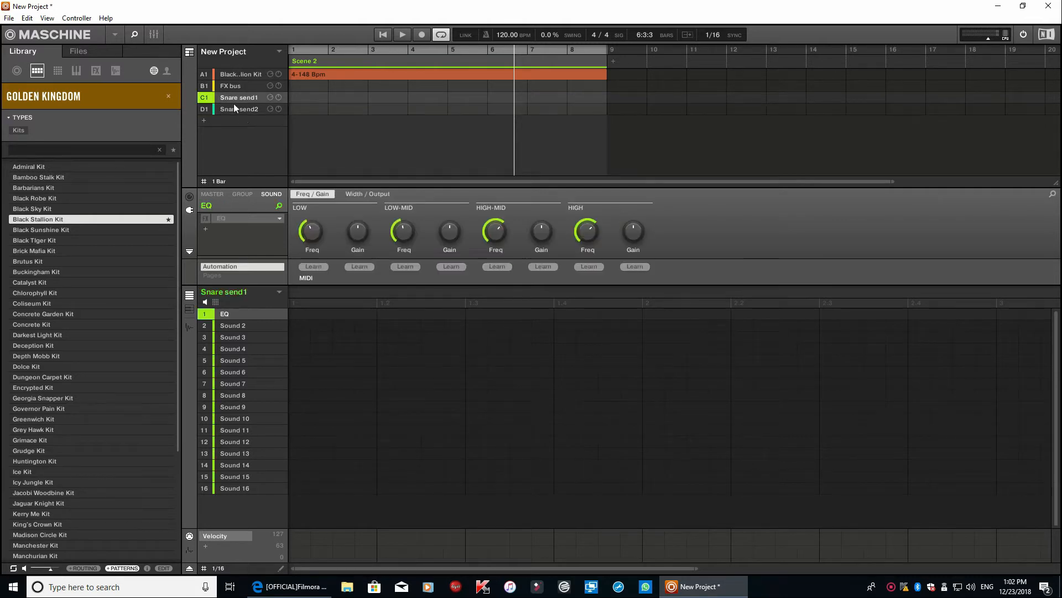
{"action": "left_click", "coordinate": [154, 35]}
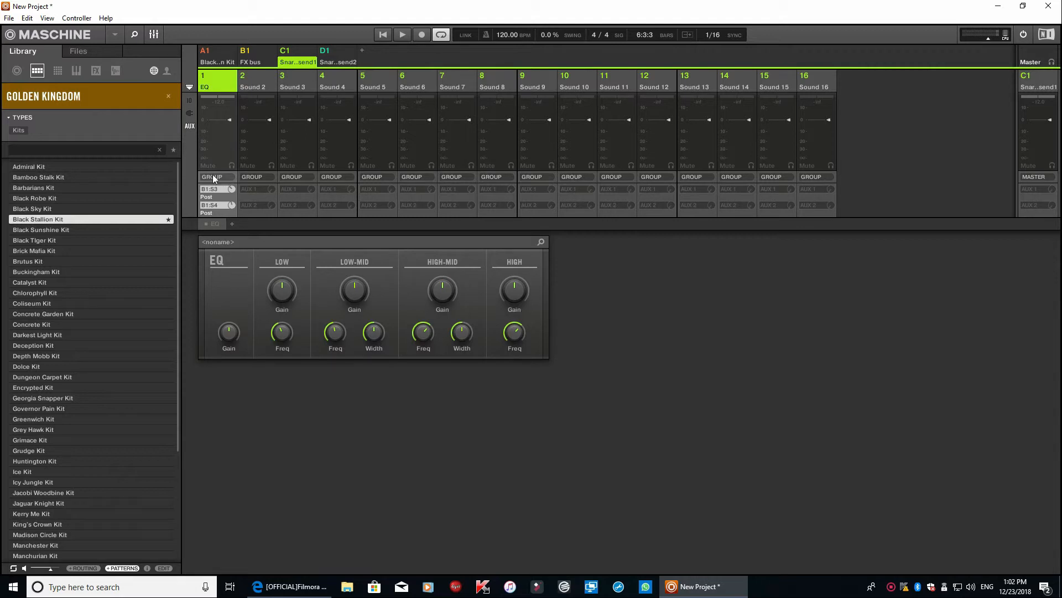
{"action": "left_click", "coordinate": [154, 36]}
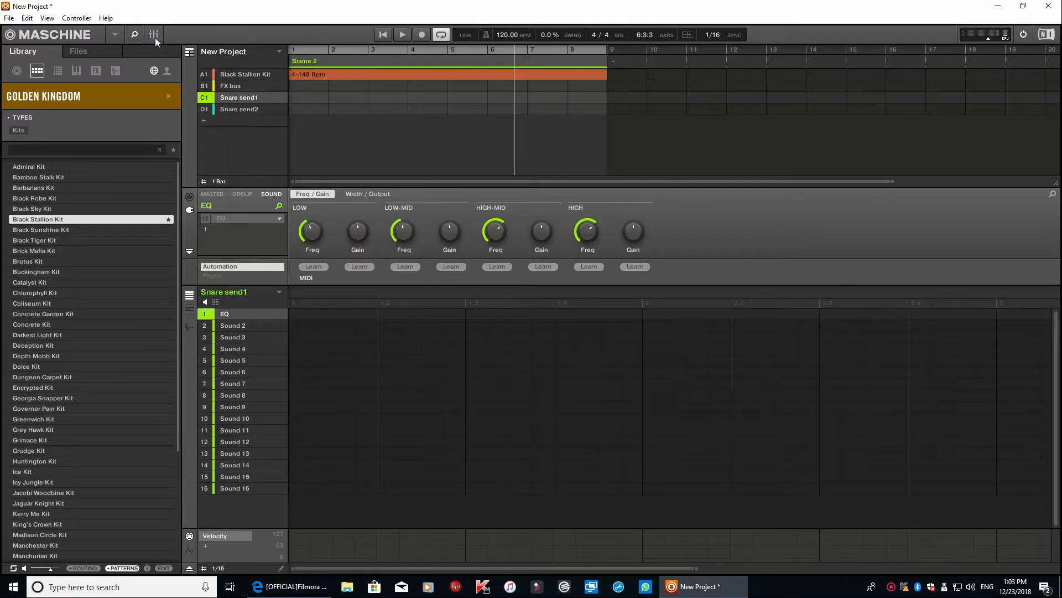
Load the internal EQ effect on the first sound of the Snare send2 group and bypass it.
{"action": "left_click", "coordinate": [230, 111]}
{"action": "left_click", "coordinate": [206, 221]}
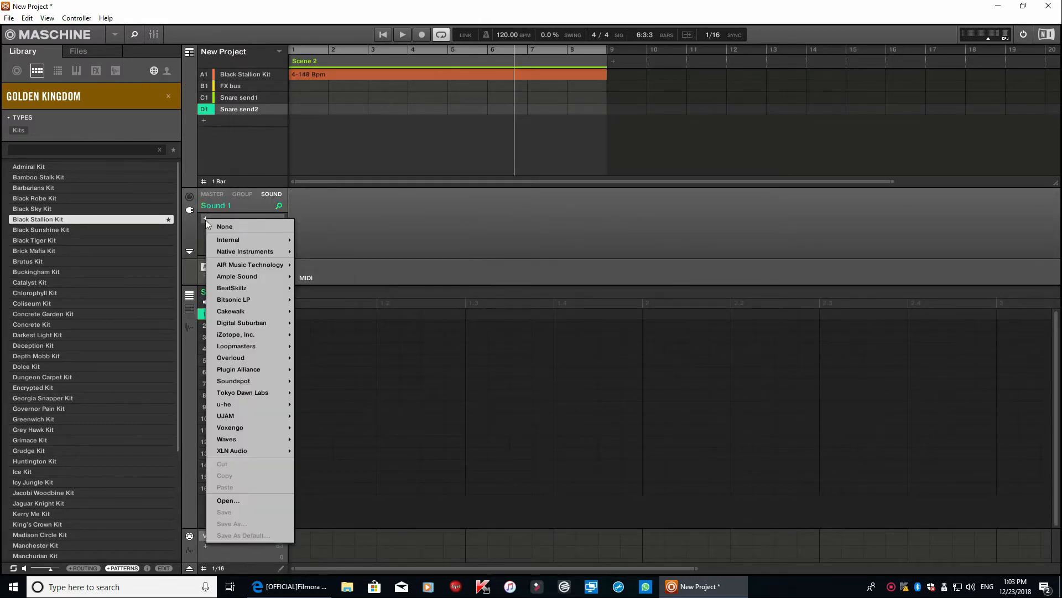
{"action": "mouse_move", "coordinate": [264, 250]}
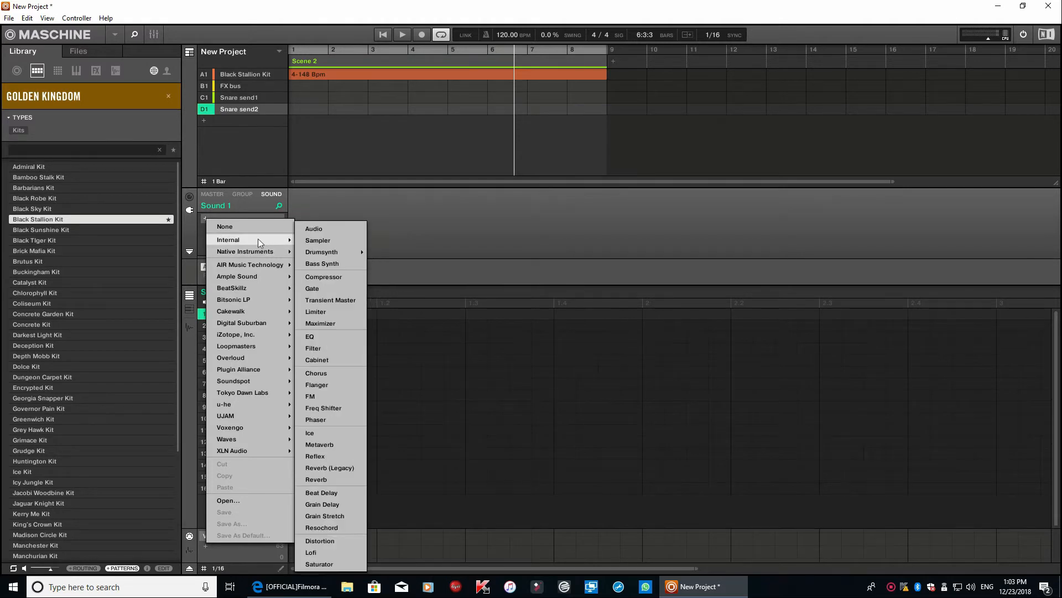
{"action": "left_click", "coordinate": [318, 339]}
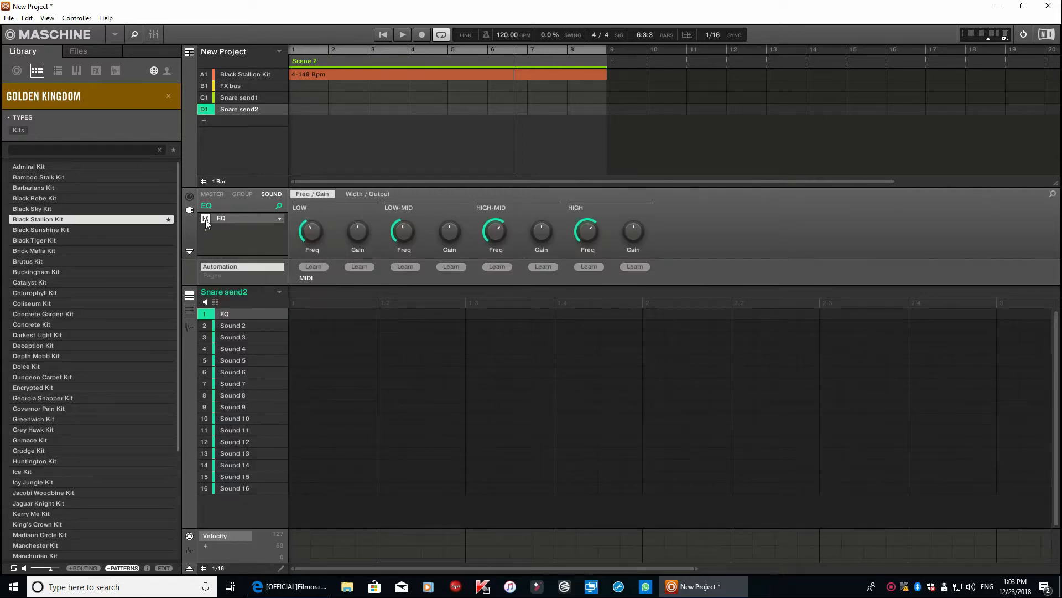
Route the main output of the Snare send1 group's EQ sound to the Snare send2 EQ.
{"action": "left_click", "coordinate": [233, 99]}
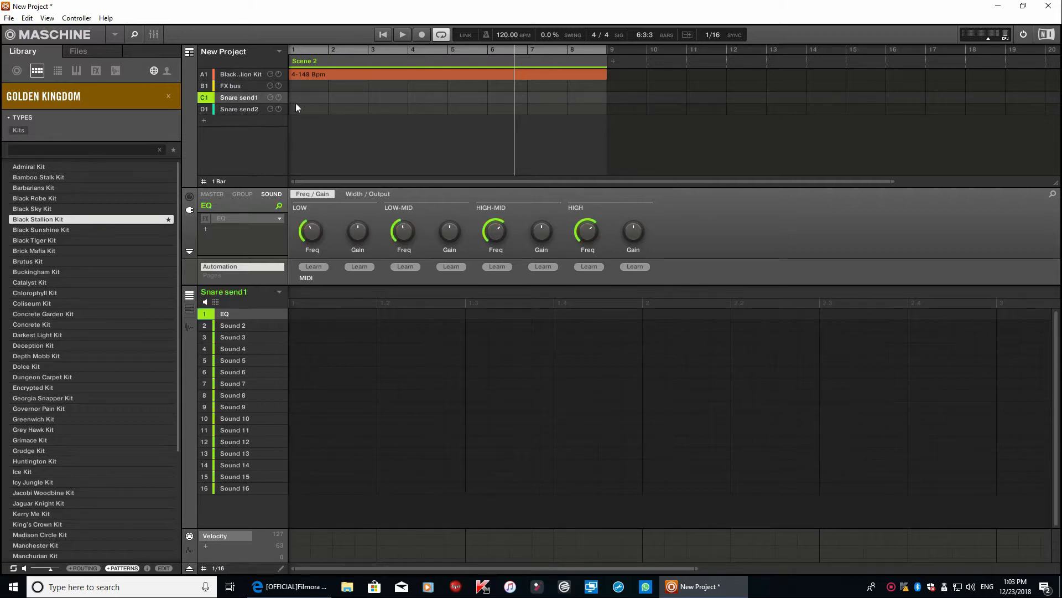
{"action": "left_click", "coordinate": [153, 34]}
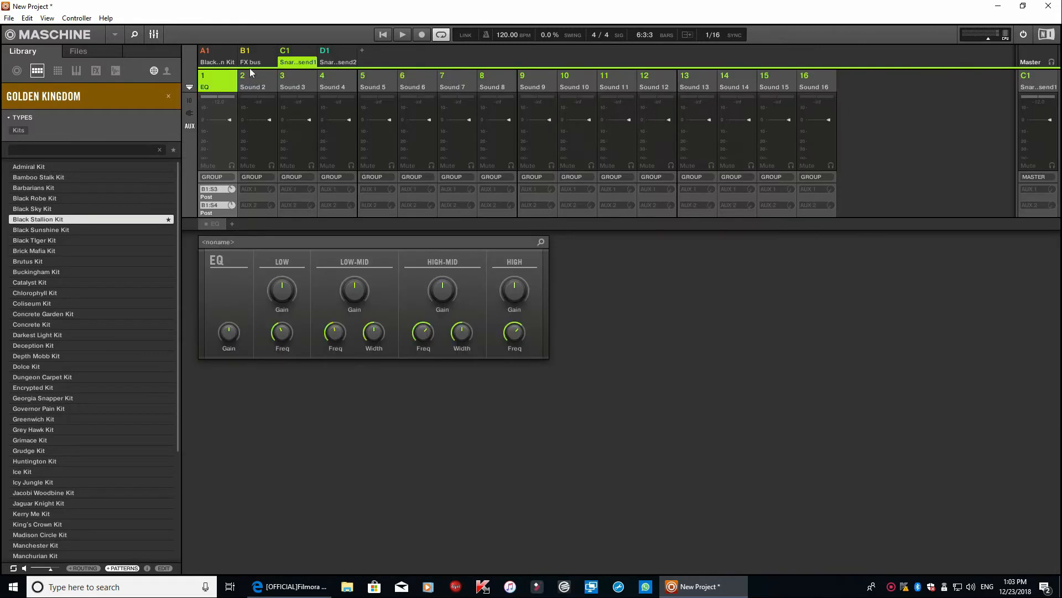
{"action": "left_click", "coordinate": [218, 176]}
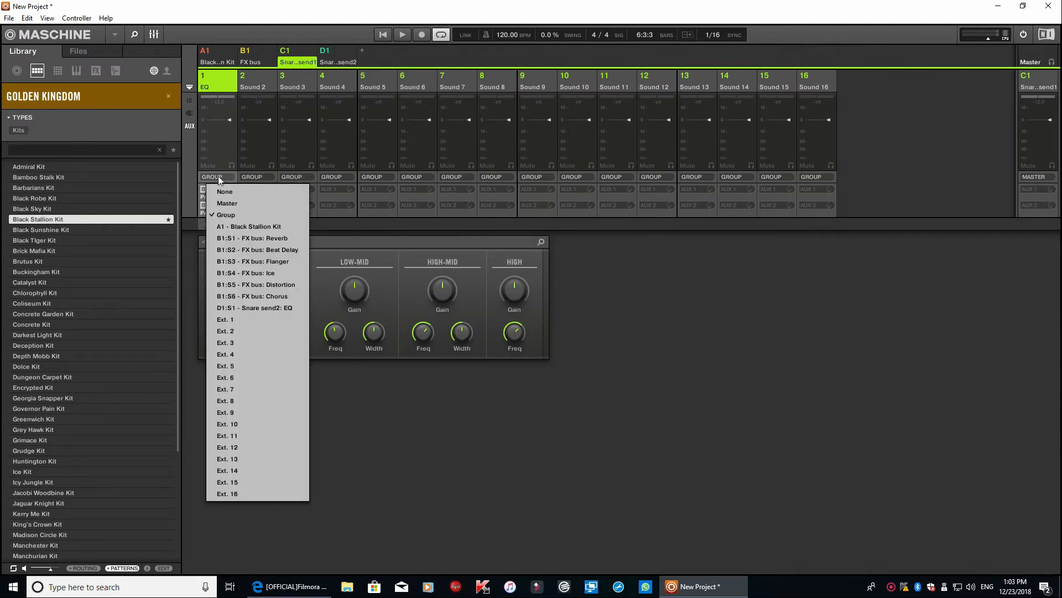
{"action": "left_click", "coordinate": [274, 308]}
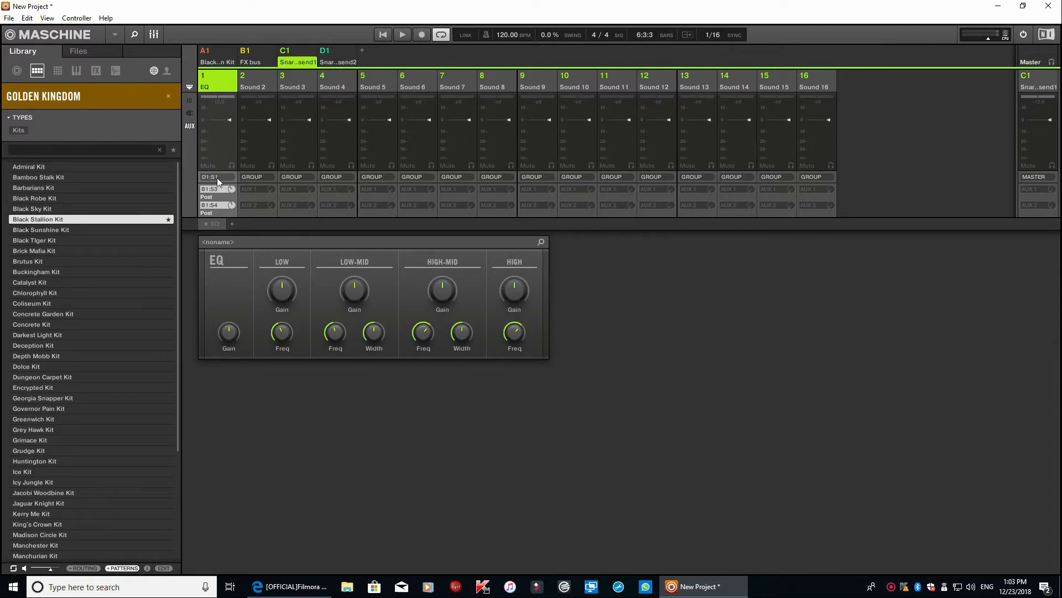
Play the pattern from the start and check the Snare send2 group's levels in the arrangement and mixer.
{"action": "left_click", "coordinate": [153, 38]}
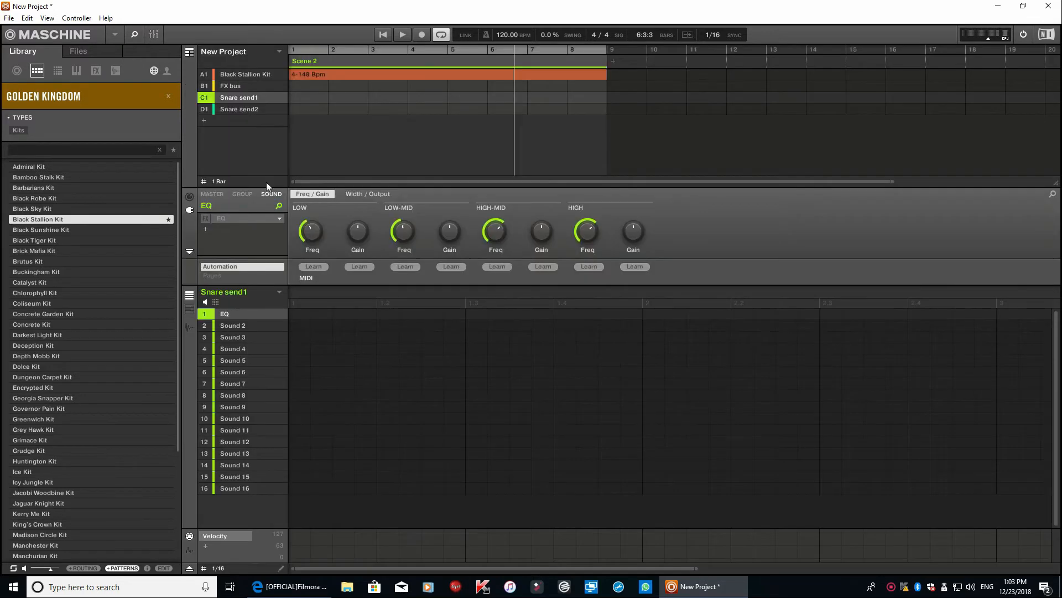
{"action": "left_click", "coordinate": [234, 112]}
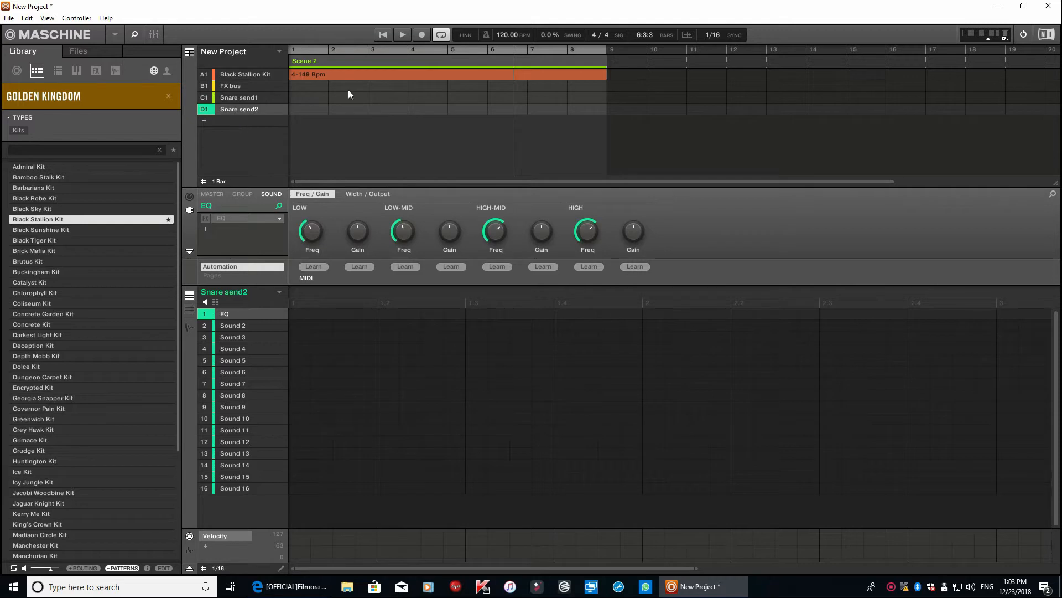
{"action": "left_click", "coordinate": [382, 34]}
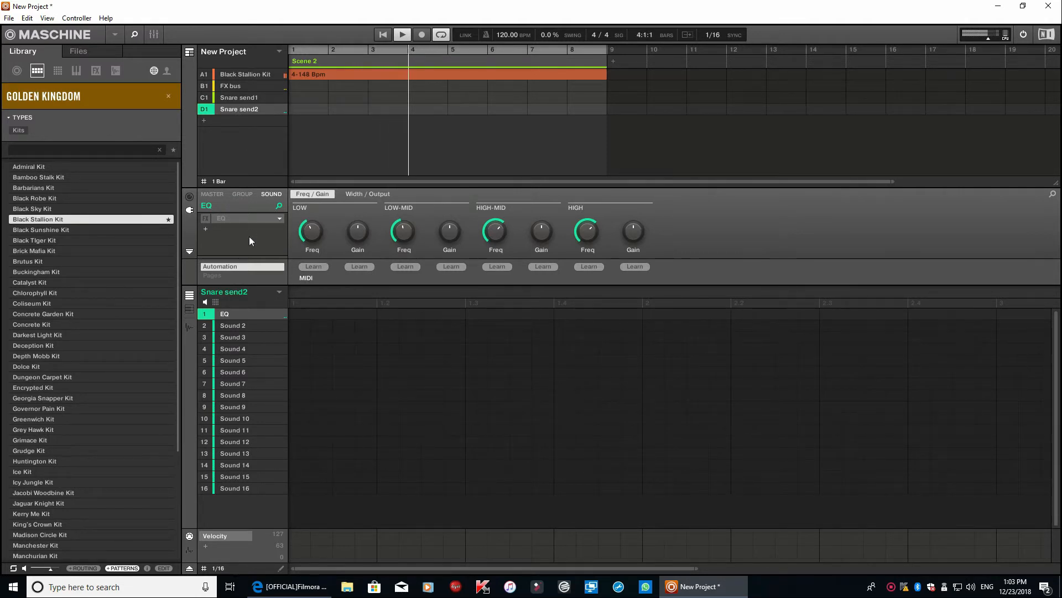
{"action": "key", "text": "space"}
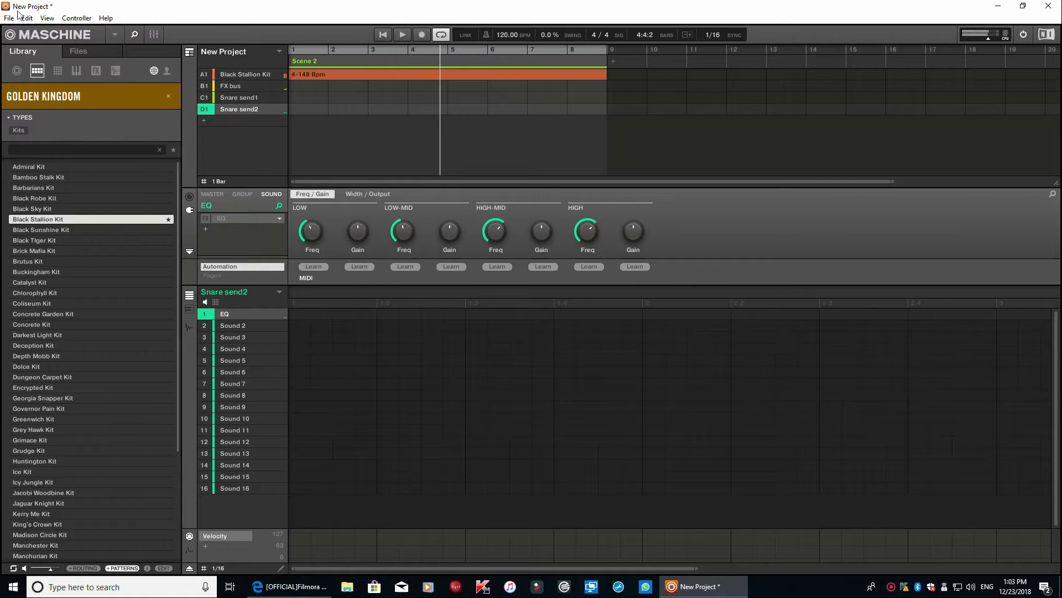
{"action": "left_click", "coordinate": [153, 35]}
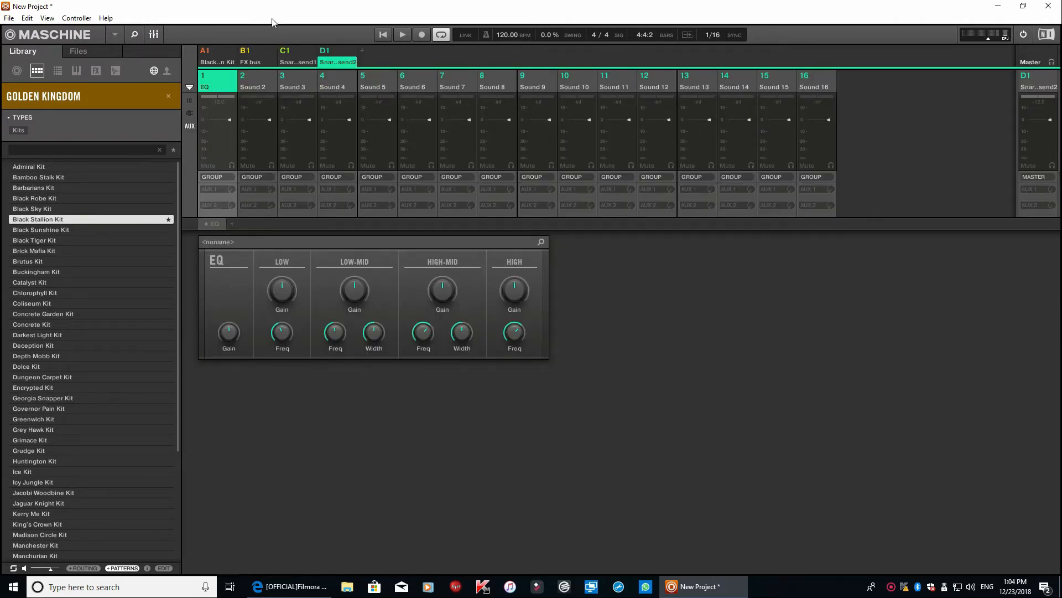
{"action": "key", "text": "space"}
{"action": "key", "text": "space"}
Send Aux 1 of the Snare send2 EQ sound to the FX bus Distortion and Aux 2 to the Chorus, and play the pattern.
{"action": "left_click", "coordinate": [213, 191]}
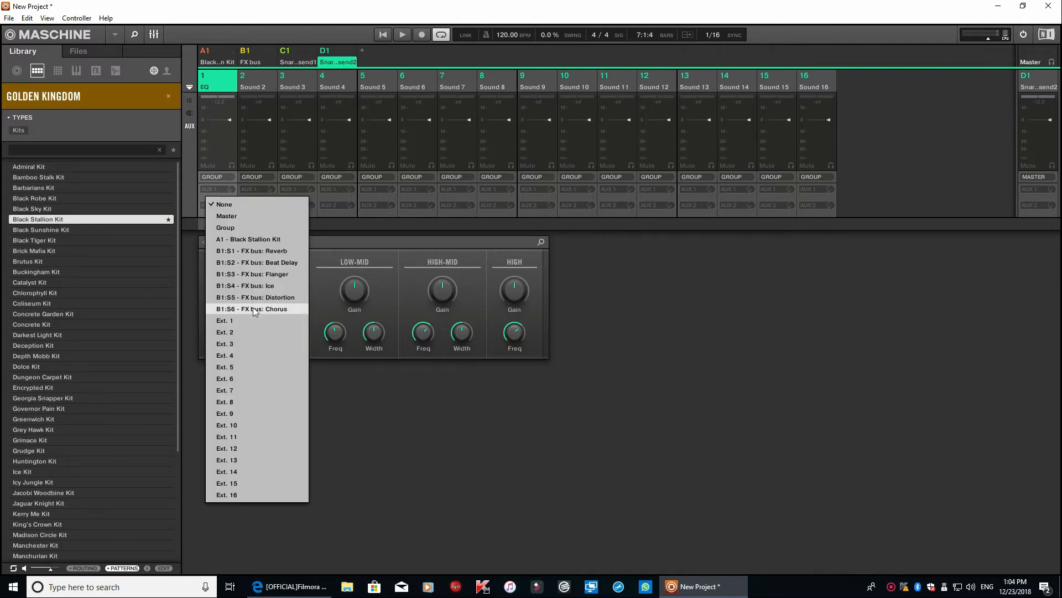
{"action": "left_click", "coordinate": [242, 297]}
{"action": "left_click", "coordinate": [213, 205]}
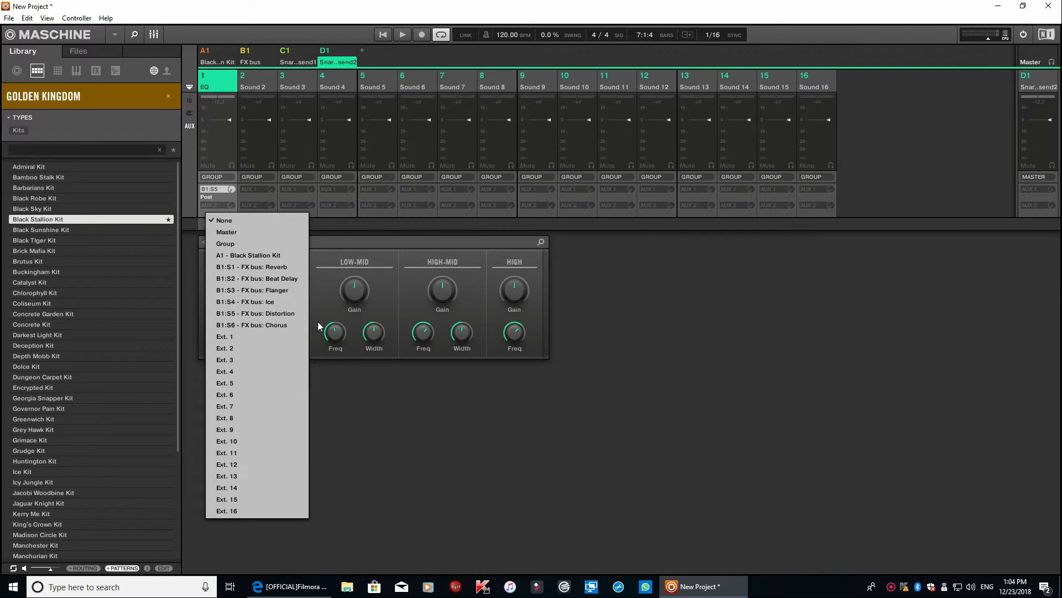
{"action": "left_click", "coordinate": [260, 328]}
{"action": "key", "text": "space"}
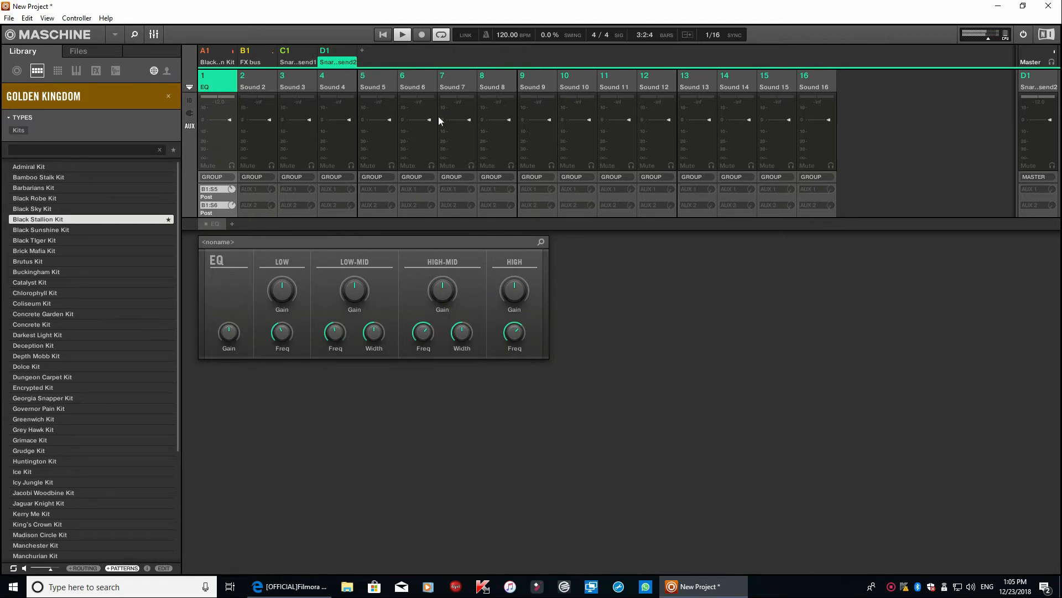
Play the pattern from the start and slightly lower the level of the Black Stallion Kit's second snare in the mixer.
{"action": "key", "text": "space"}
{"action": "left_click", "coordinate": [154, 35]}
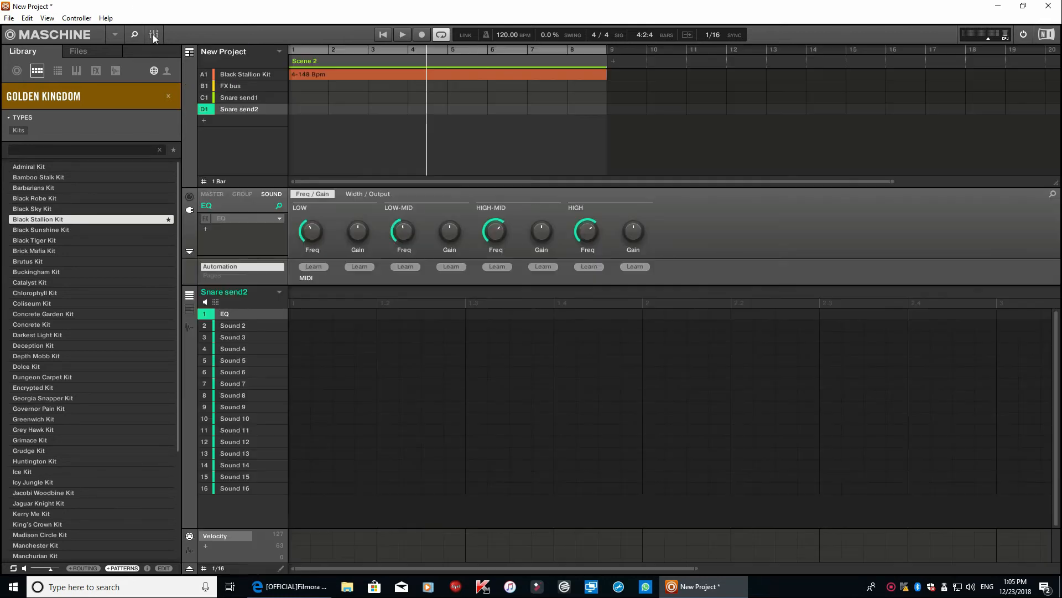
{"action": "left_click", "coordinate": [249, 76]}
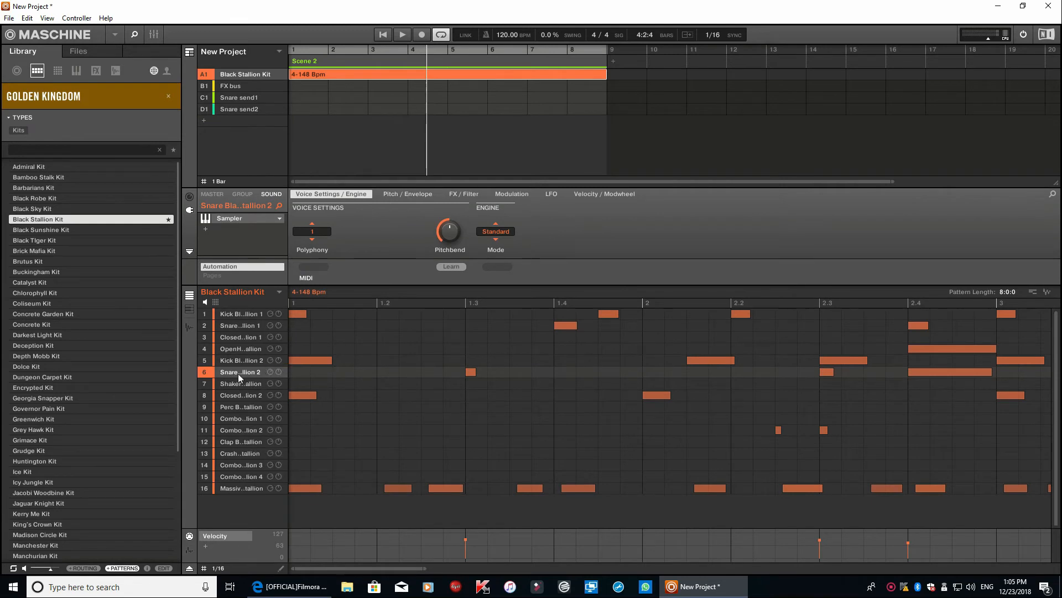
{"action": "left_click", "coordinate": [385, 38]}
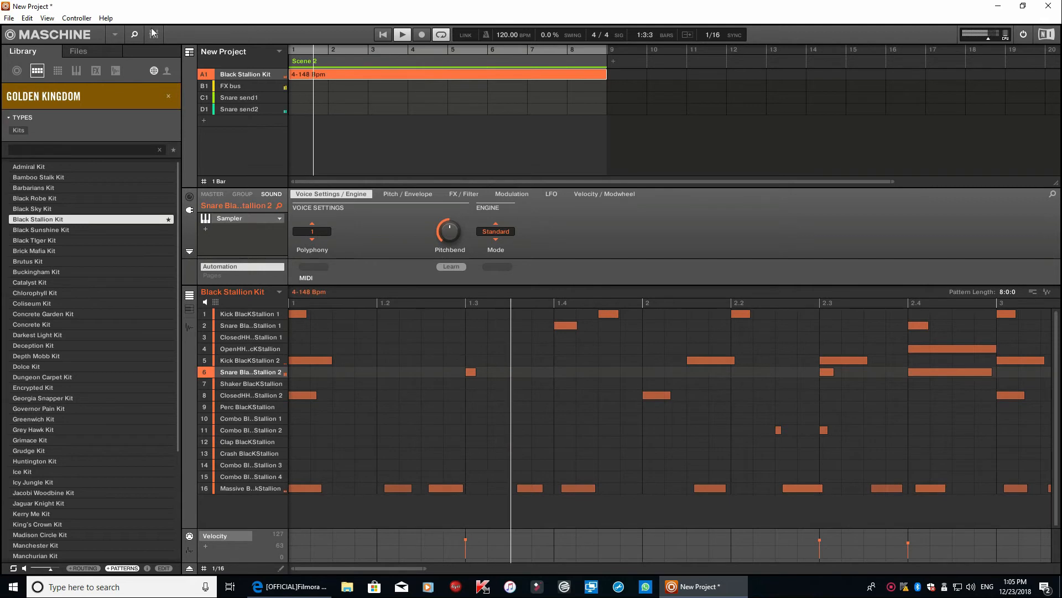
{"action": "key", "text": "ctrl+m"}
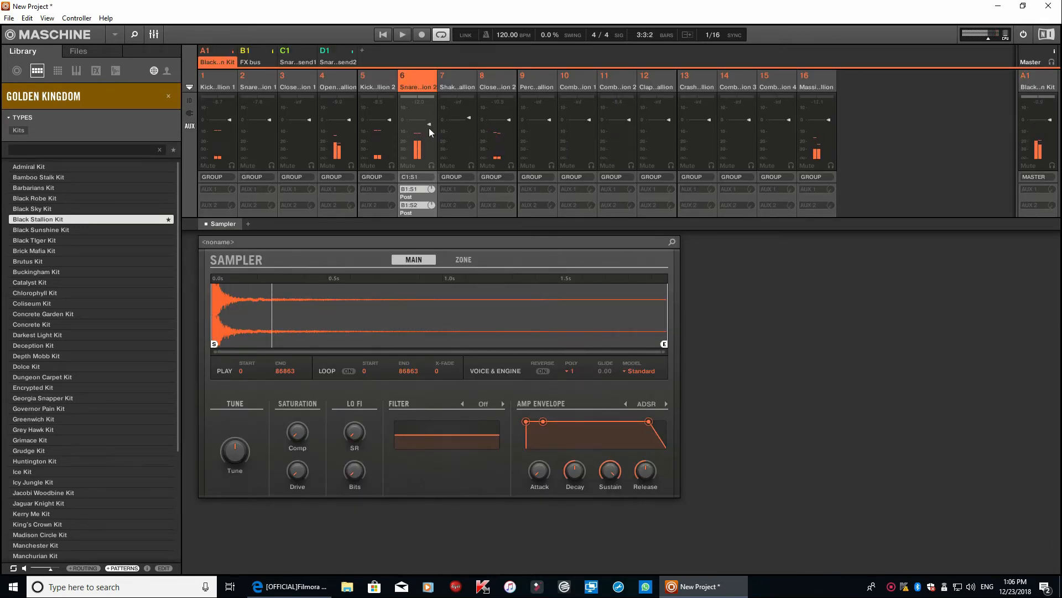
{"action": "key", "text": "space"}
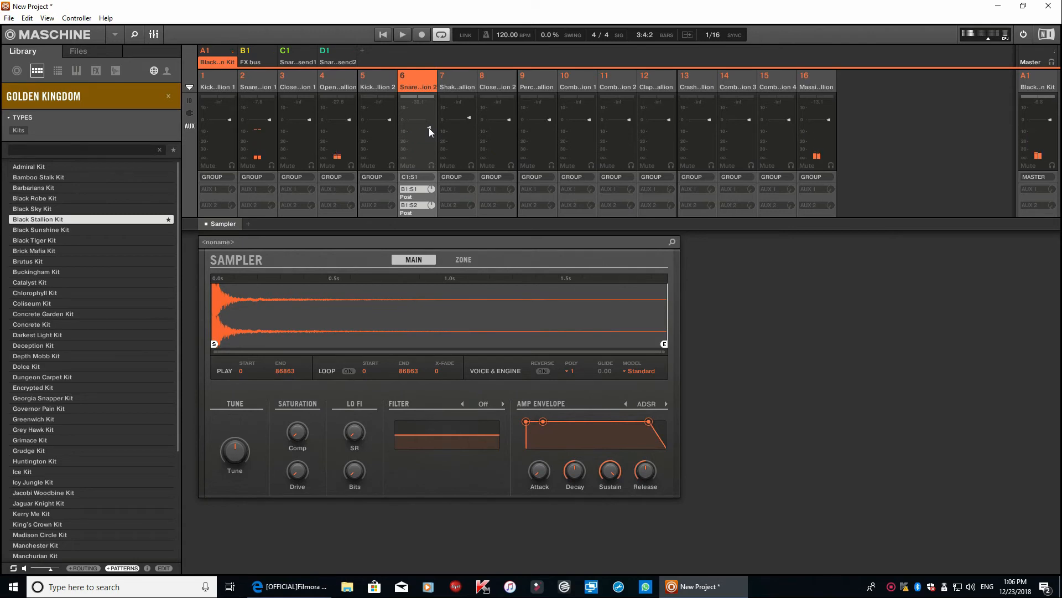
Slightly lower the level of the Snare send2 group's EQ sound in the mixer while the pattern plays.
{"action": "left_click", "coordinate": [154, 34]}
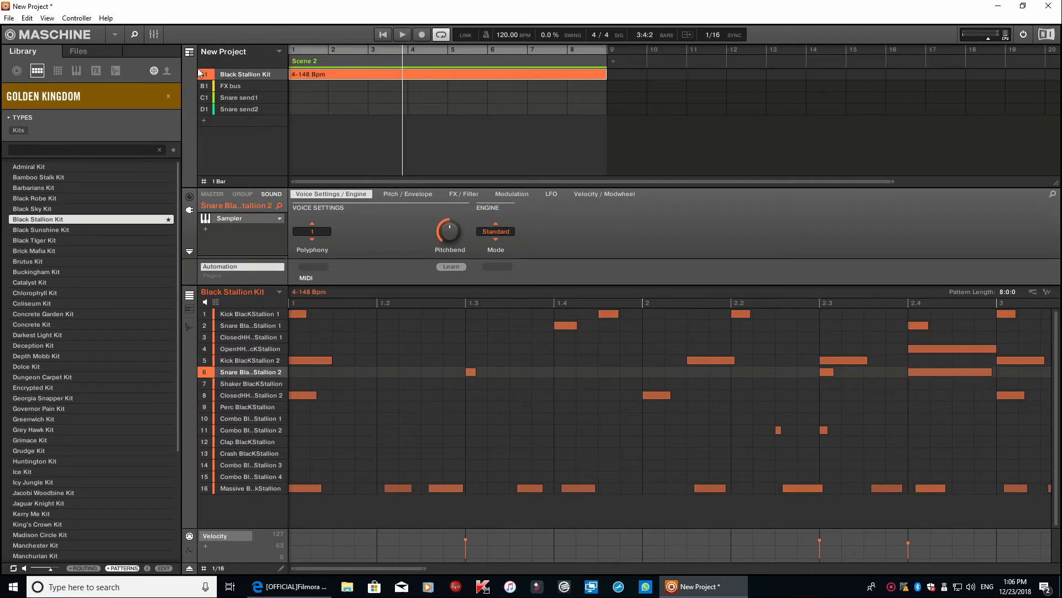
{"action": "left_click", "coordinate": [231, 110]}
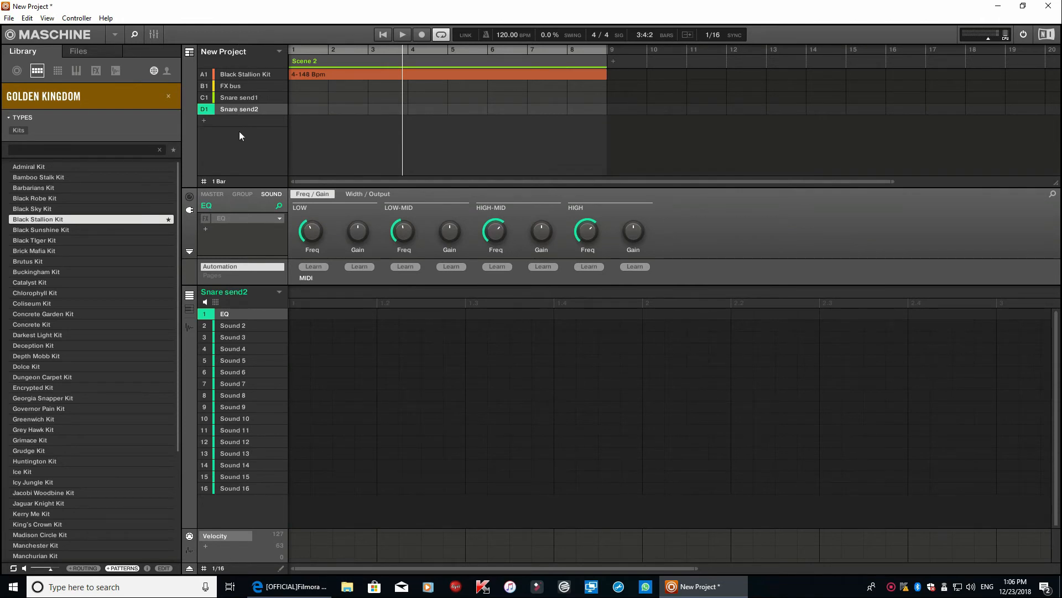
{"action": "left_click", "coordinate": [153, 33]}
{"action": "left_click", "coordinate": [153, 33]}
{"action": "left_click", "coordinate": [153, 34]}
{"action": "key", "text": "space"}
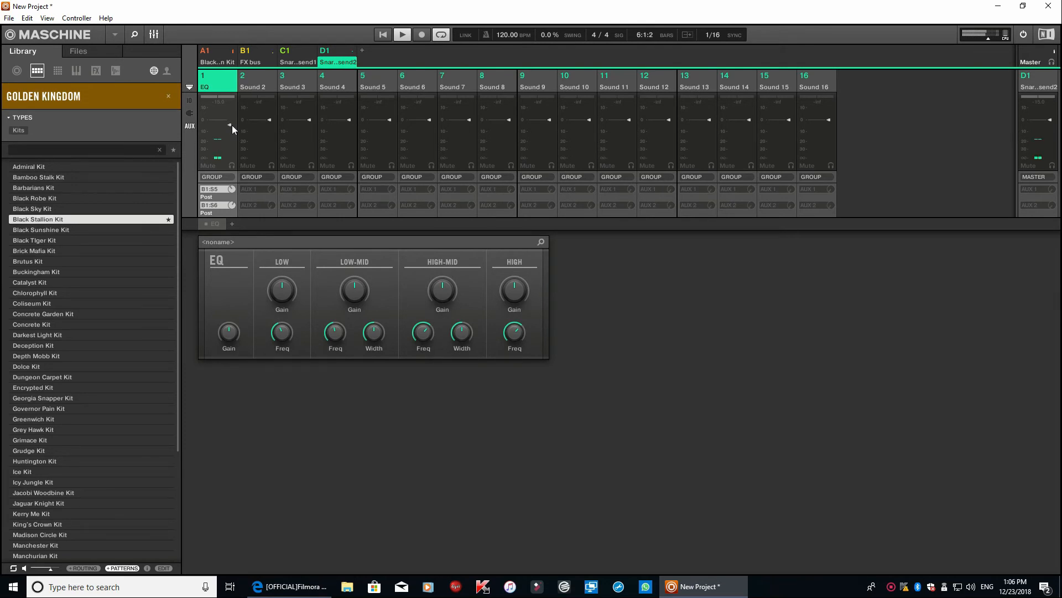
Play the pattern and check the FX bus group's effect levels in the arrangement and the mixer.
{"action": "left_click", "coordinate": [154, 34]}
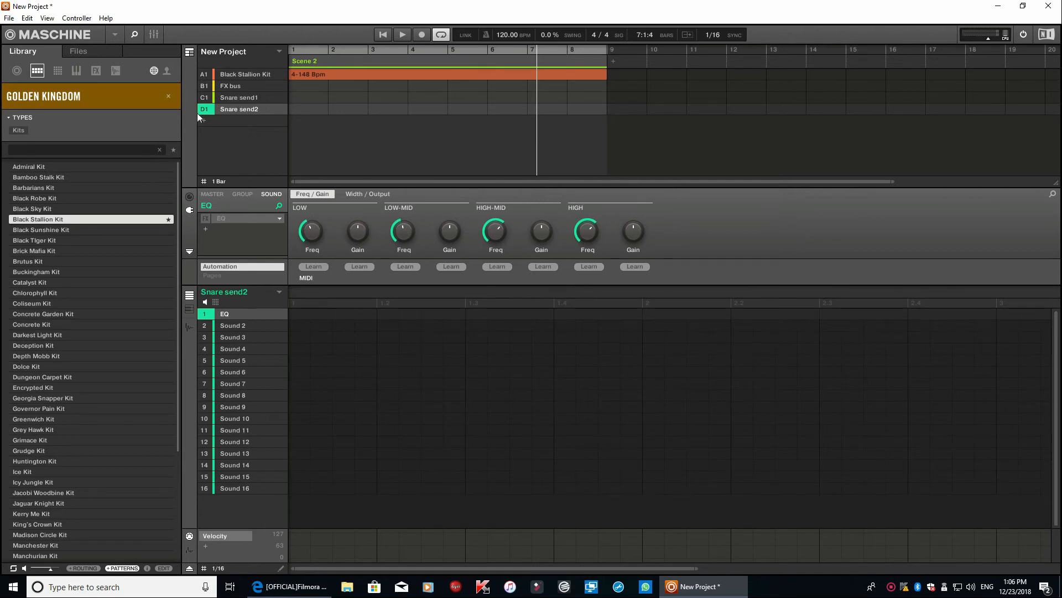
{"action": "left_click", "coordinate": [232, 86]}
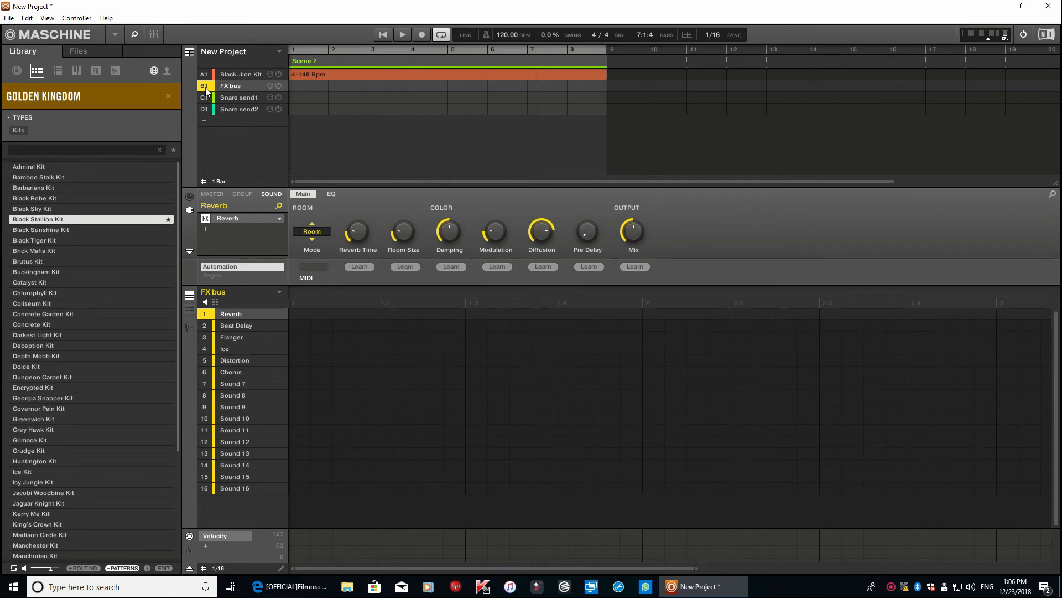
{"action": "left_click", "coordinate": [154, 35]}
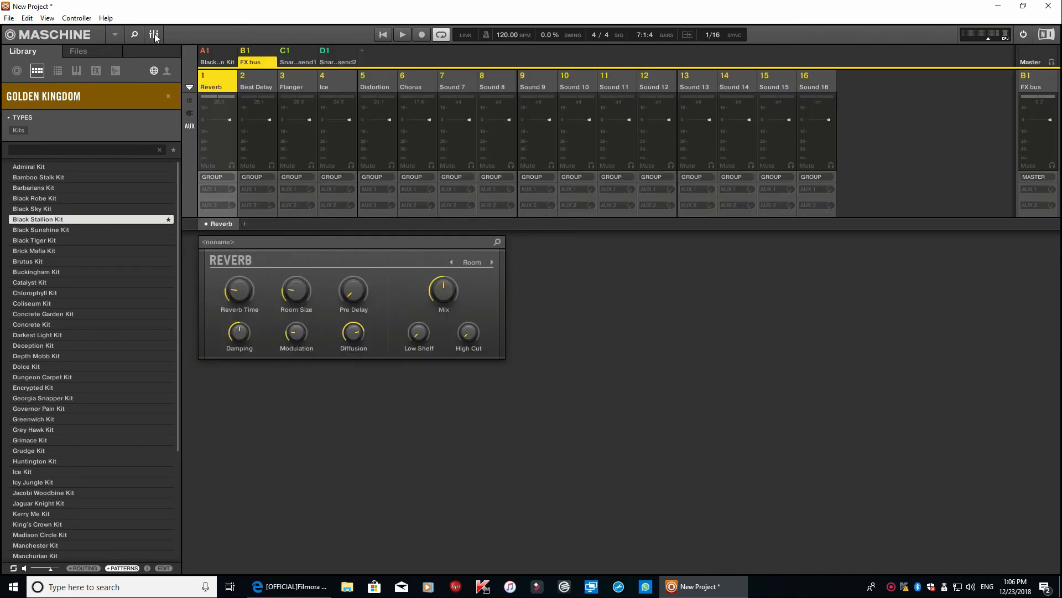
{"action": "left_click", "coordinate": [155, 35]}
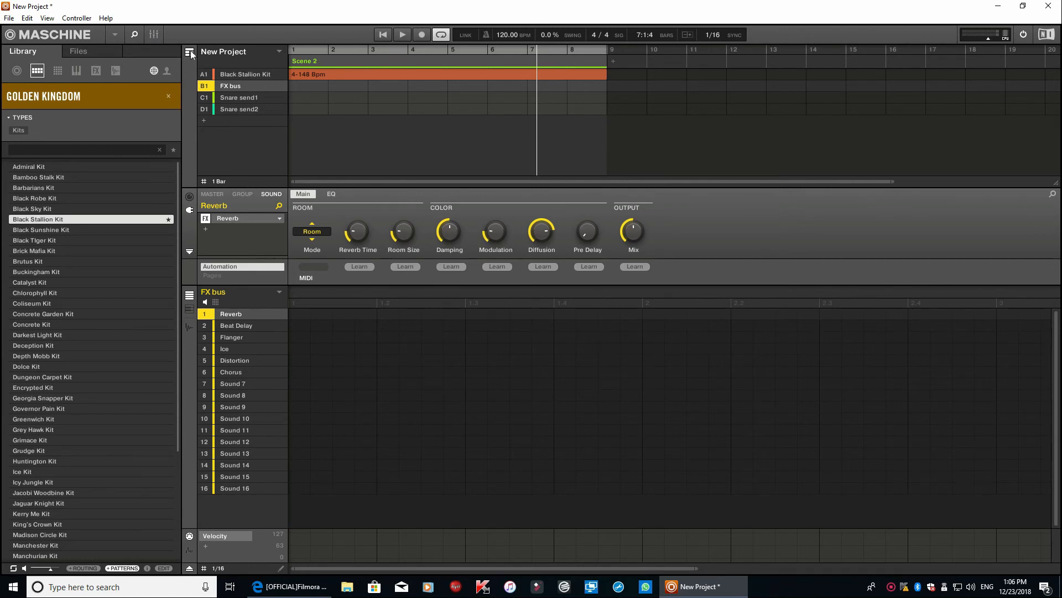
{"action": "key", "text": "space"}
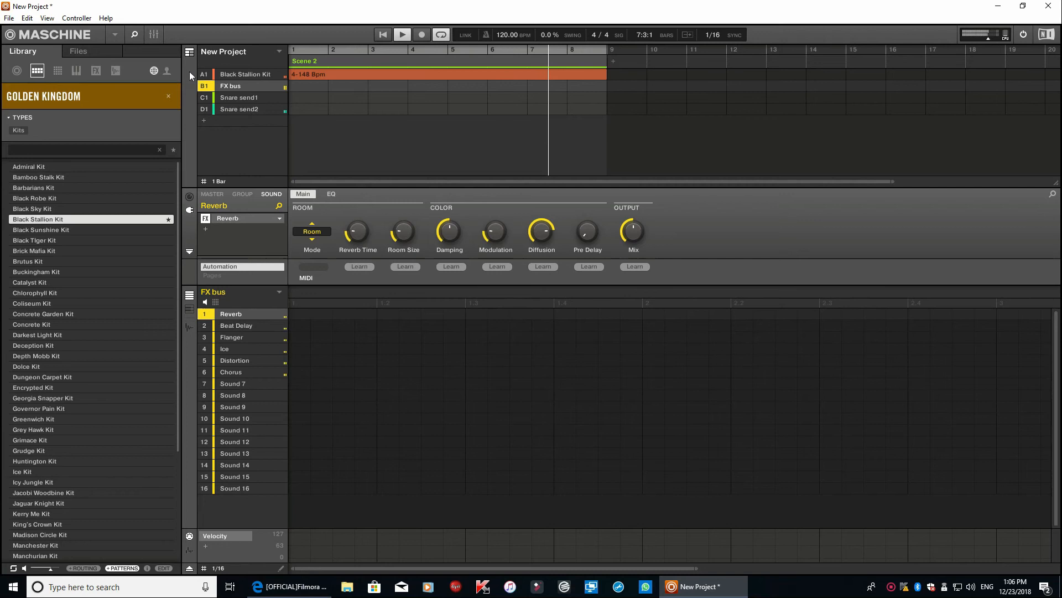
{"action": "left_click", "coordinate": [154, 35]}
{"action": "key", "text": "space"}
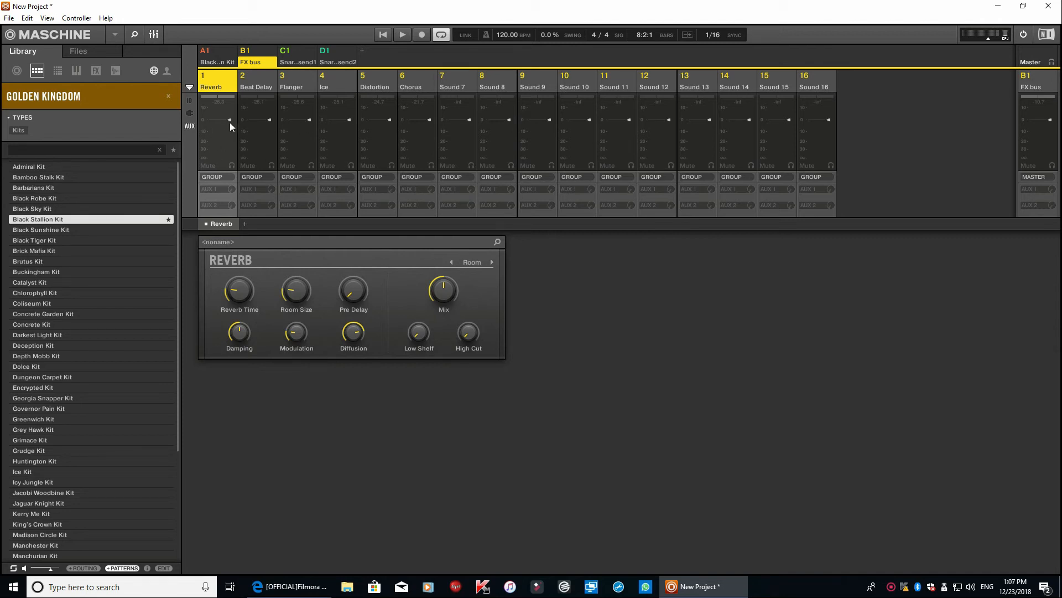
Pan the FX bus Reverb and Flanger to the left and the Beat Delay and Ice to the right during playback.
{"action": "key", "text": "space"}
{"action": "left_click", "coordinate": [257, 94]}
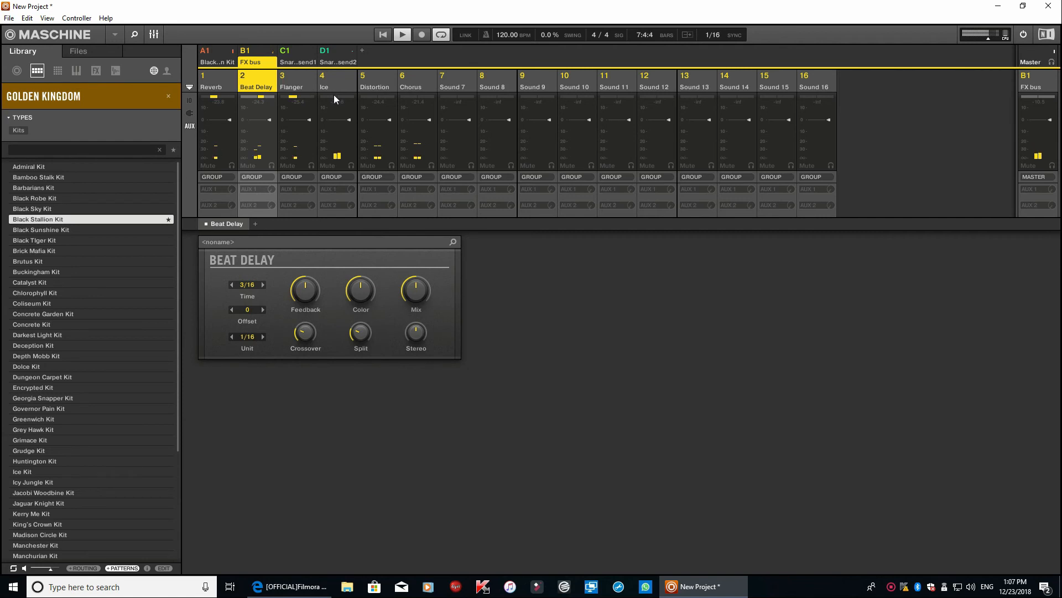
{"action": "left_click_drag", "start_coordinate": [336, 96], "coordinate": [343, 98]}
Check the Black Stallion Kit's sound levels in the mixer while the pattern plays.
{"action": "left_click", "coordinate": [155, 36]}
{"action": "left_click", "coordinate": [241, 76]}
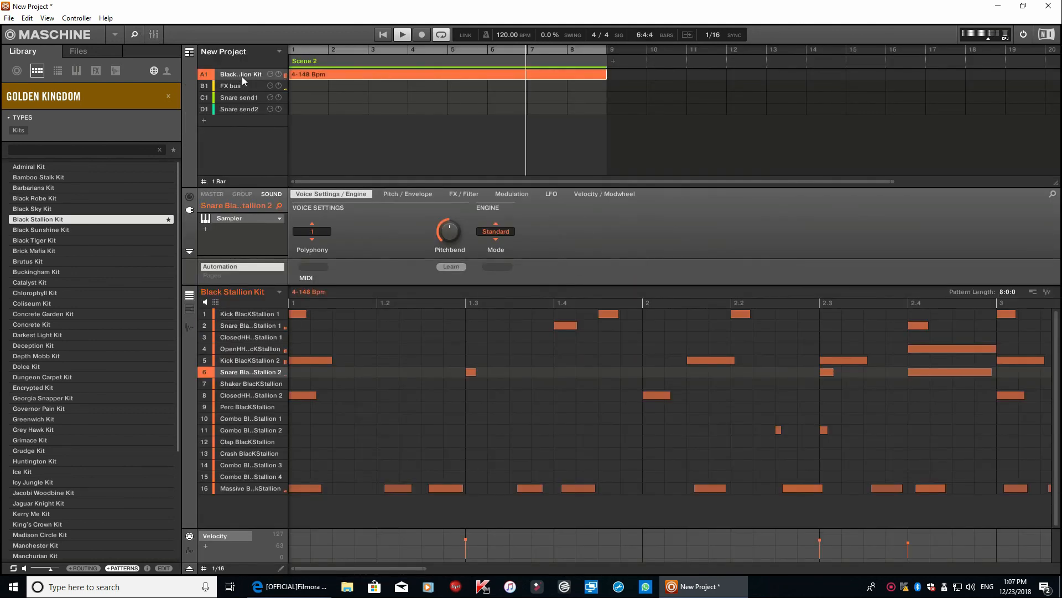
{"action": "left_click", "coordinate": [155, 35]}
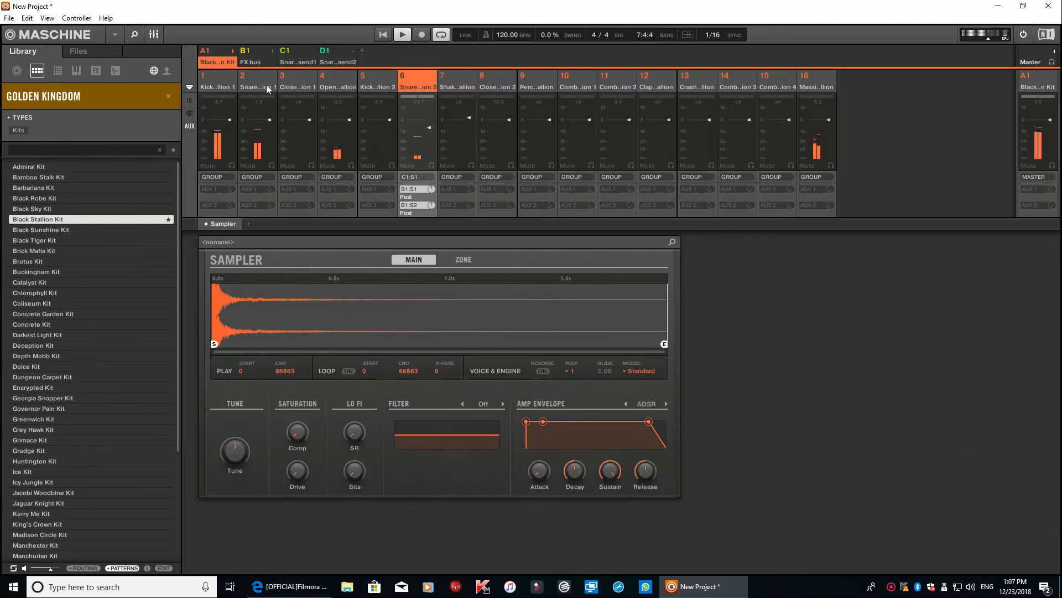
Slightly raise the level of the EQ sound in the Snare send2 group's mixer during playback.
{"action": "left_click", "coordinate": [154, 35]}
{"action": "left_click", "coordinate": [230, 109]}
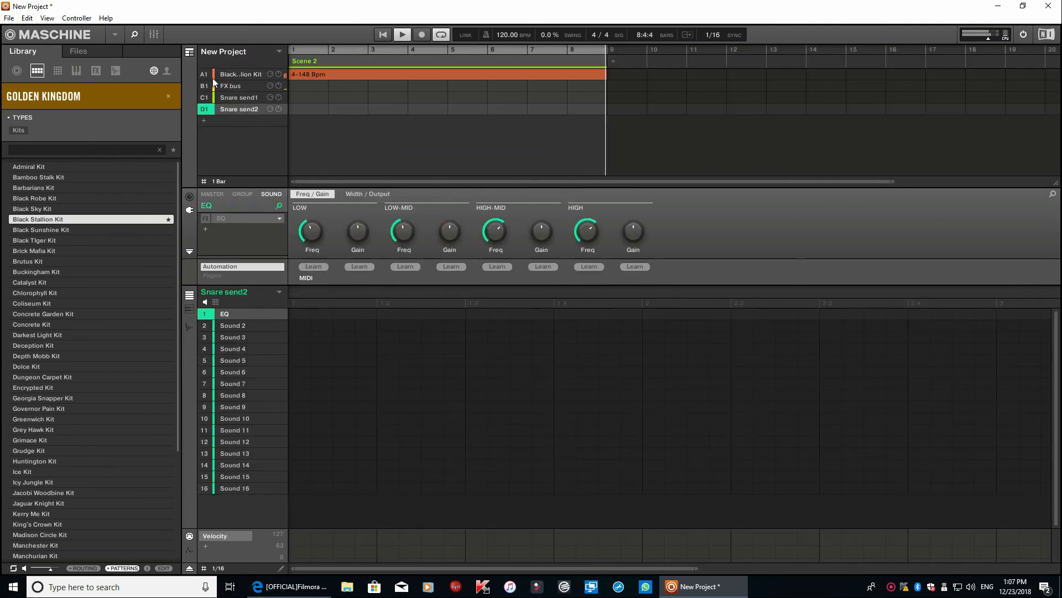
{"action": "left_click", "coordinate": [154, 36]}
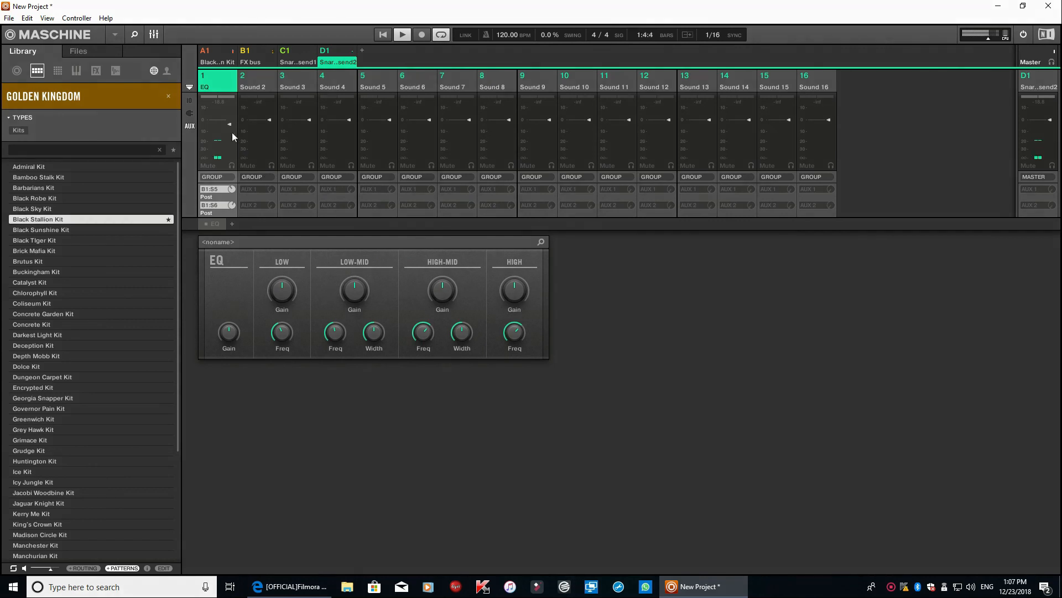
{"action": "left_click_drag", "start_coordinate": [229, 127], "coordinate": [229, 123]}
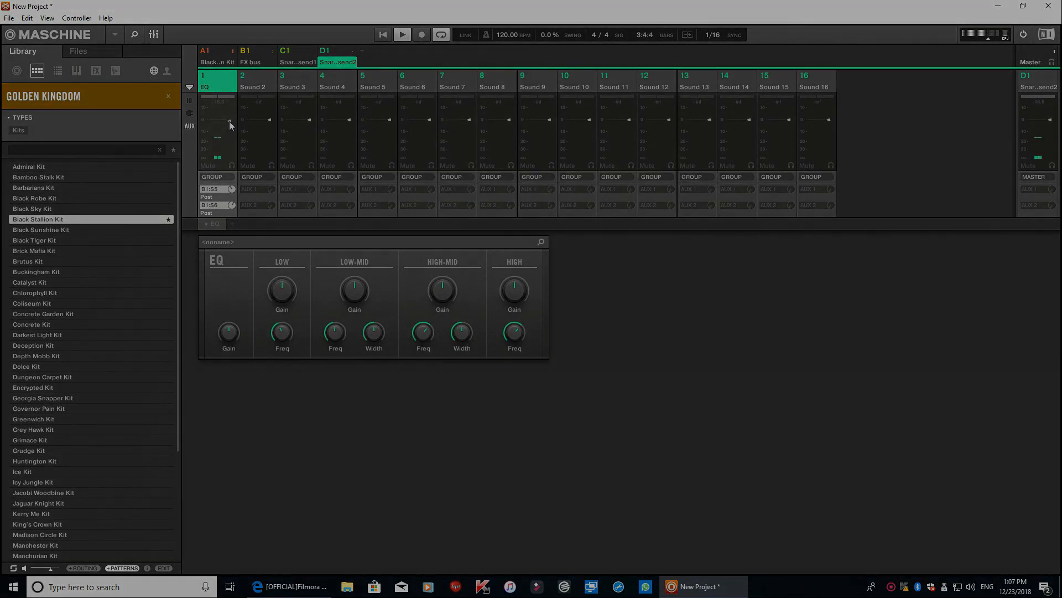